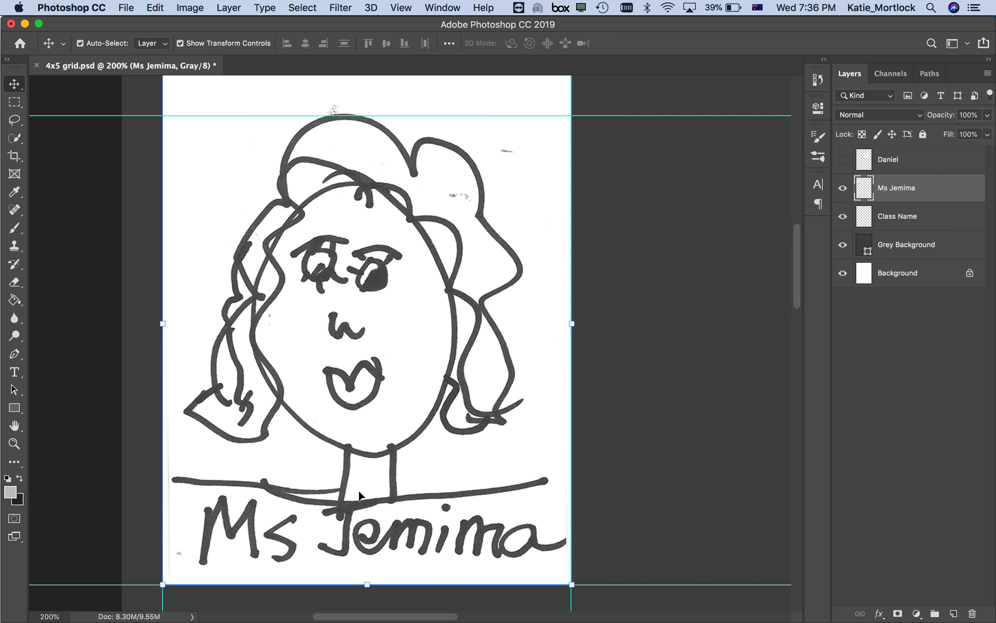
Erase the stray dash to the upper right of the portrait's hair using the Eraser at 20 px.
{"action": "left_click", "coordinate": [15, 230]}
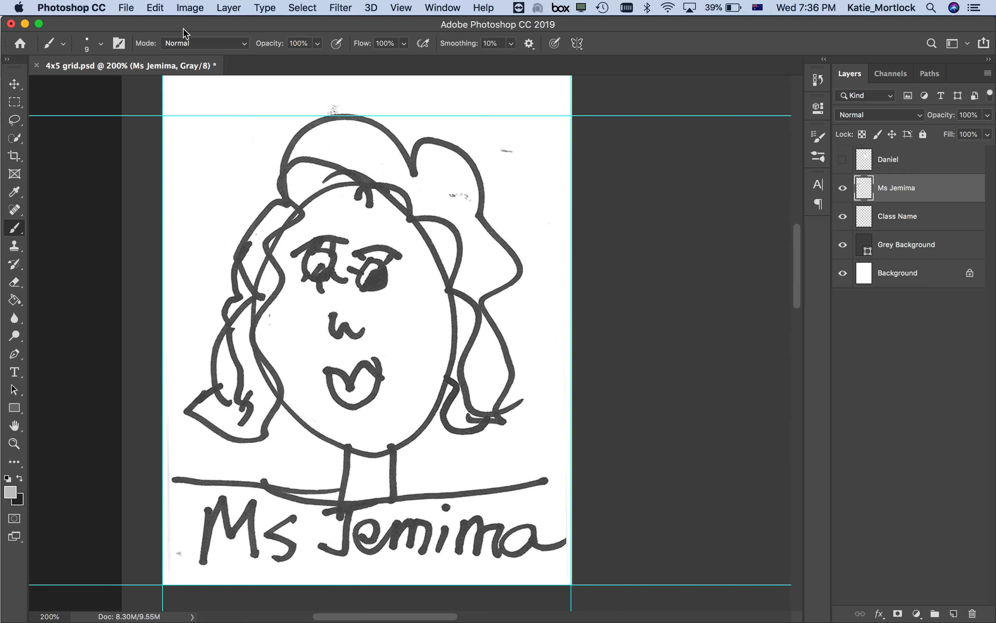
{"action": "left_click", "coordinate": [819, 138]}
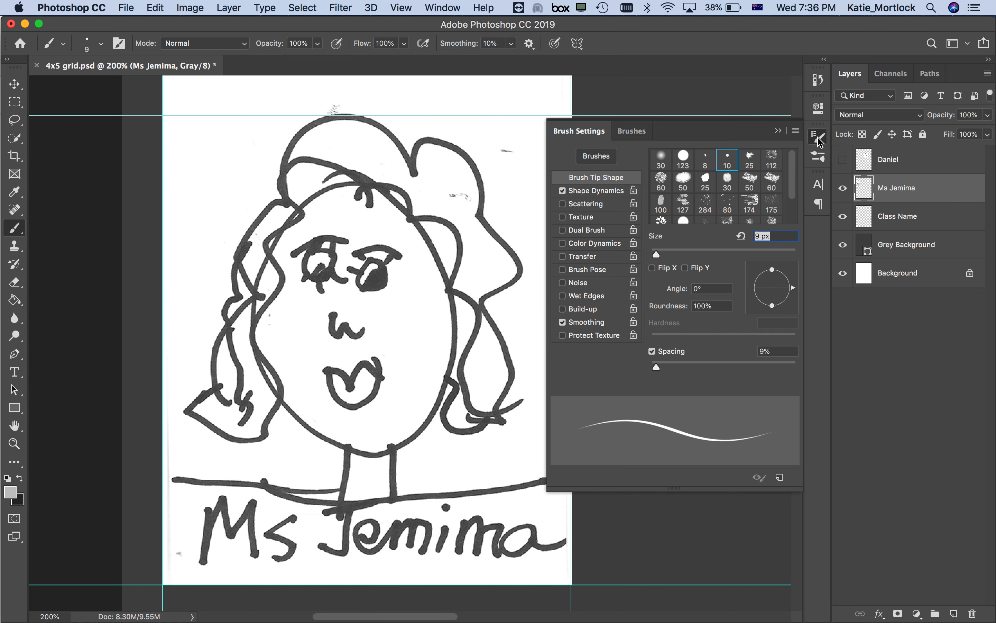
{"action": "left_click", "coordinate": [639, 136]}
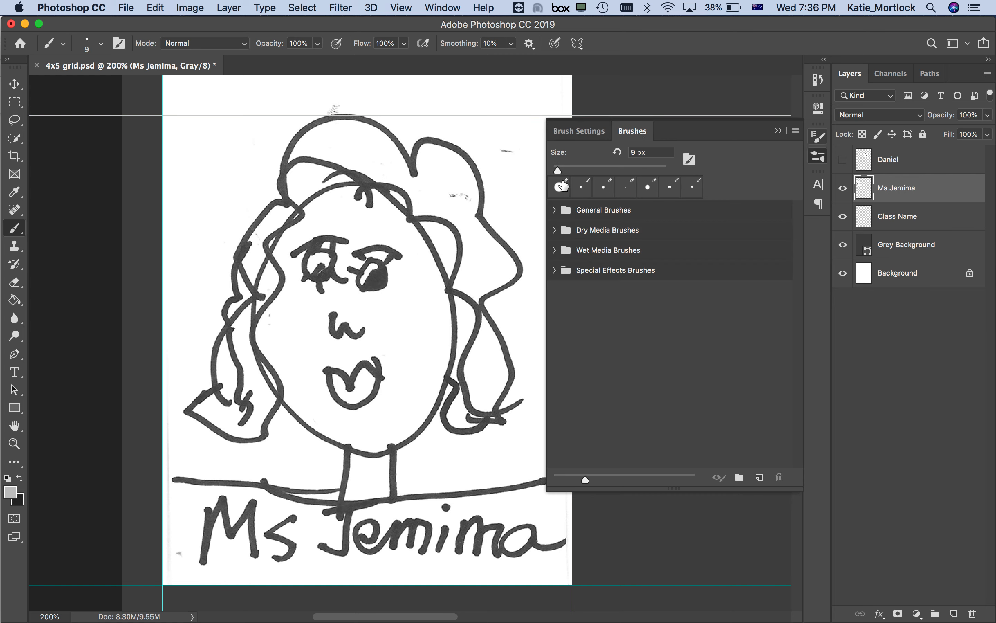
{"action": "key", "text": "e"}
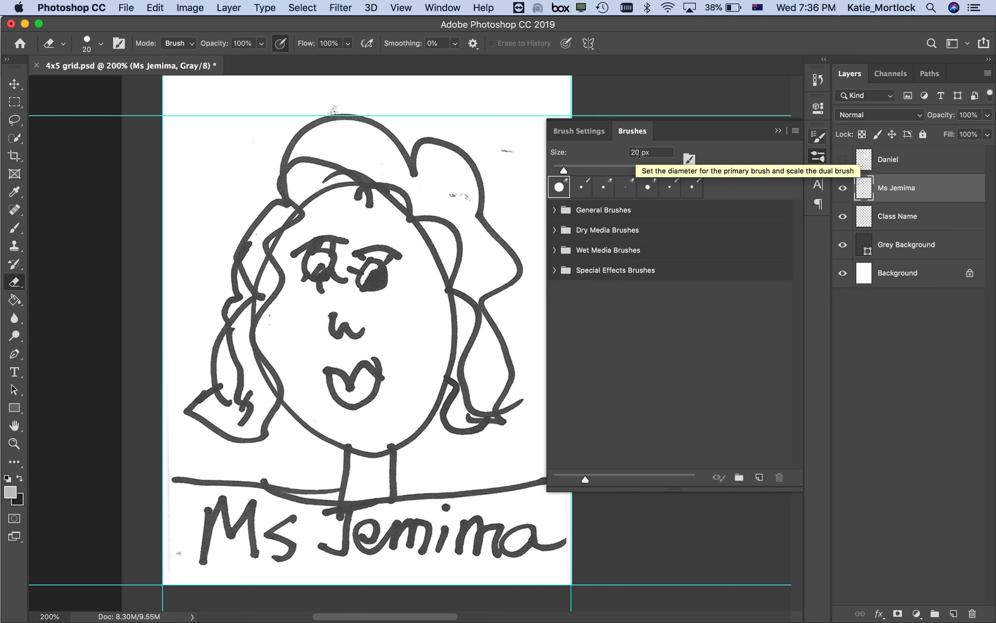
{"action": "left_click", "coordinate": [778, 131]}
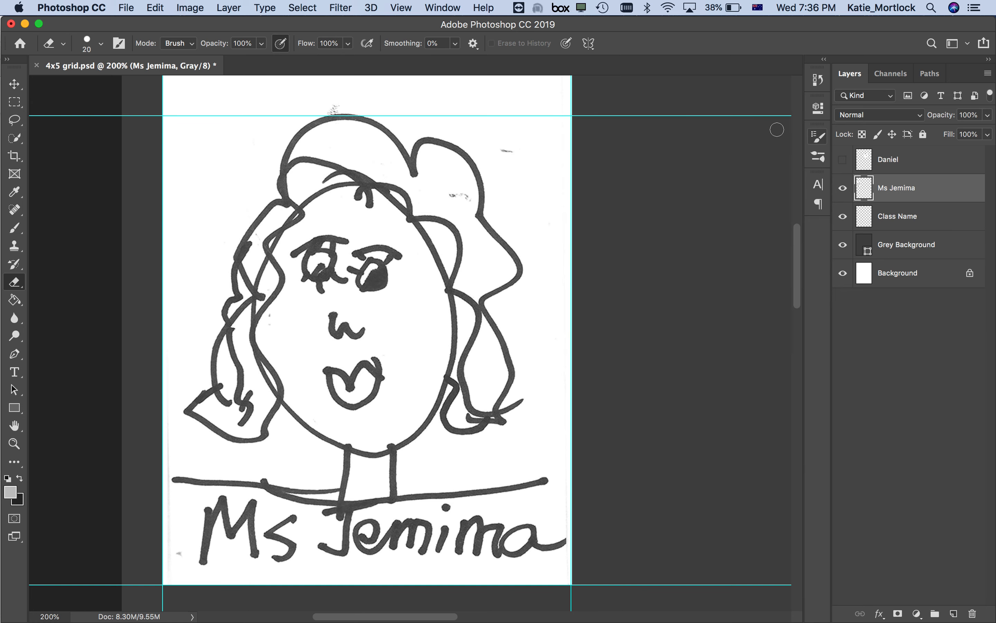
{"action": "left_click", "coordinate": [507, 151]}
Hide the Grey Background layer and erase the specks in the hair, above the head, inside the cheek and before the written name.
{"action": "left_click", "coordinate": [843, 245]}
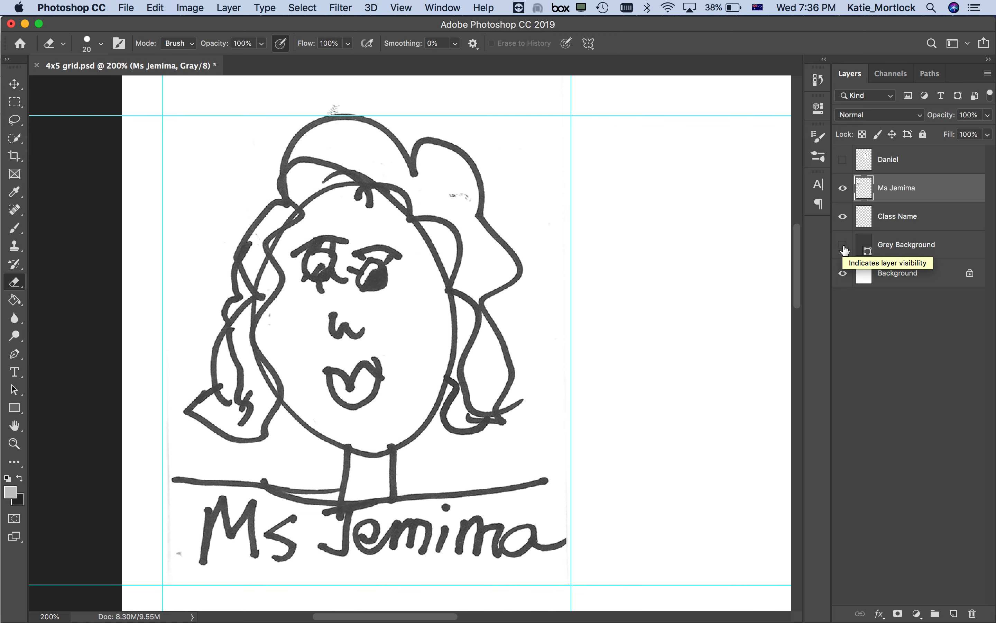
{"action": "left_click_drag", "start_coordinate": [450, 196], "coordinate": [466, 201]}
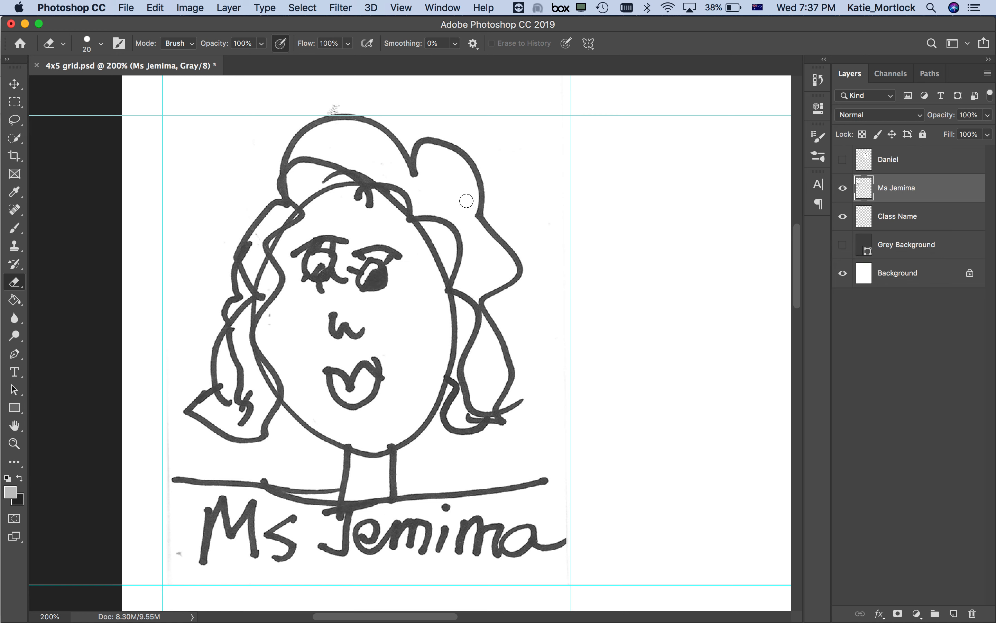
{"action": "left_click", "coordinate": [331, 107]}
{"action": "left_click_drag", "start_coordinate": [331, 107], "coordinate": [339, 105]}
{"action": "left_click_drag", "start_coordinate": [274, 314], "coordinate": [272, 323]}
{"action": "left_click", "coordinate": [178, 554]}
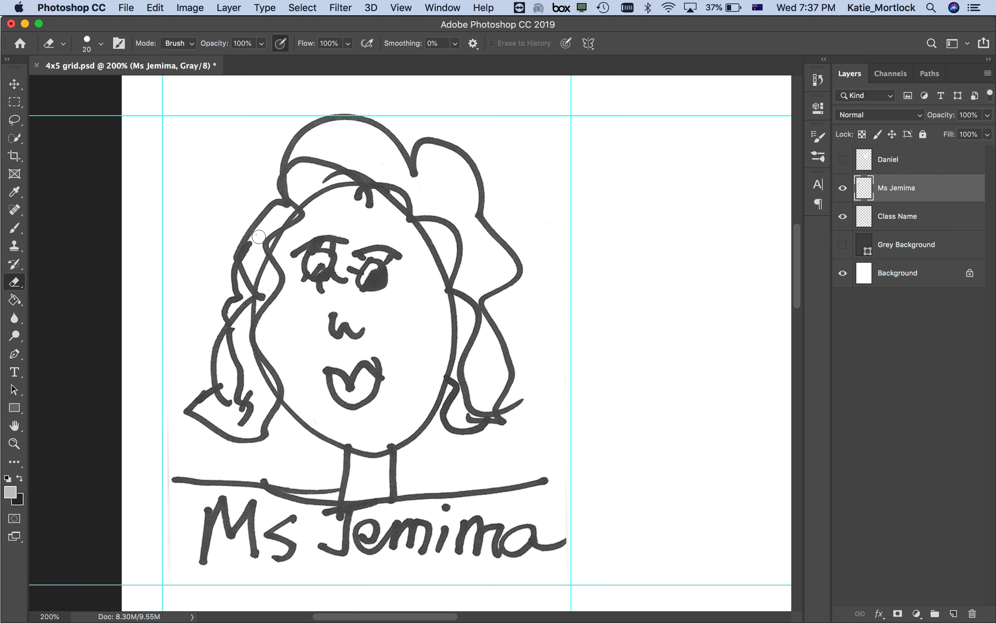
Set the Eraser brush size to 10 px.
{"action": "left_click", "coordinate": [820, 140]}
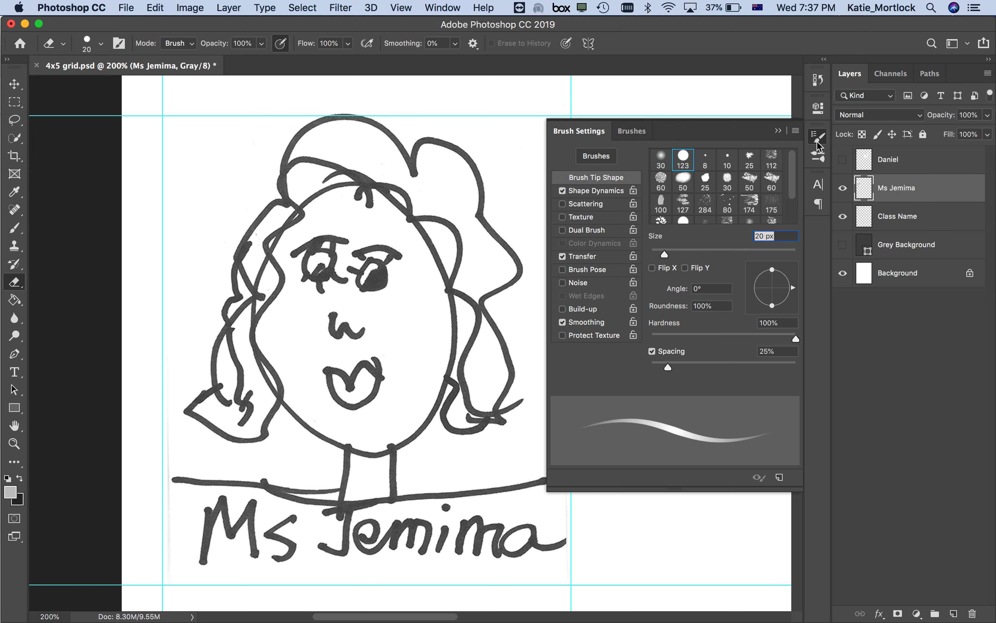
{"action": "left_click", "coordinate": [637, 132]}
{"action": "double_click", "coordinate": [636, 153]}
{"action": "type", "text": "10"}
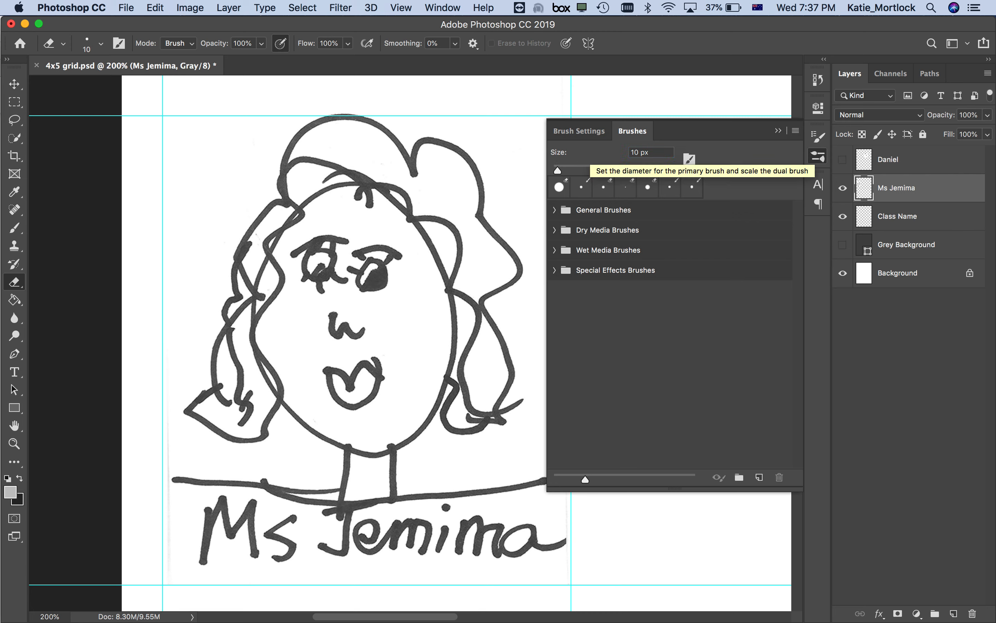
{"action": "left_click", "coordinate": [778, 131]}
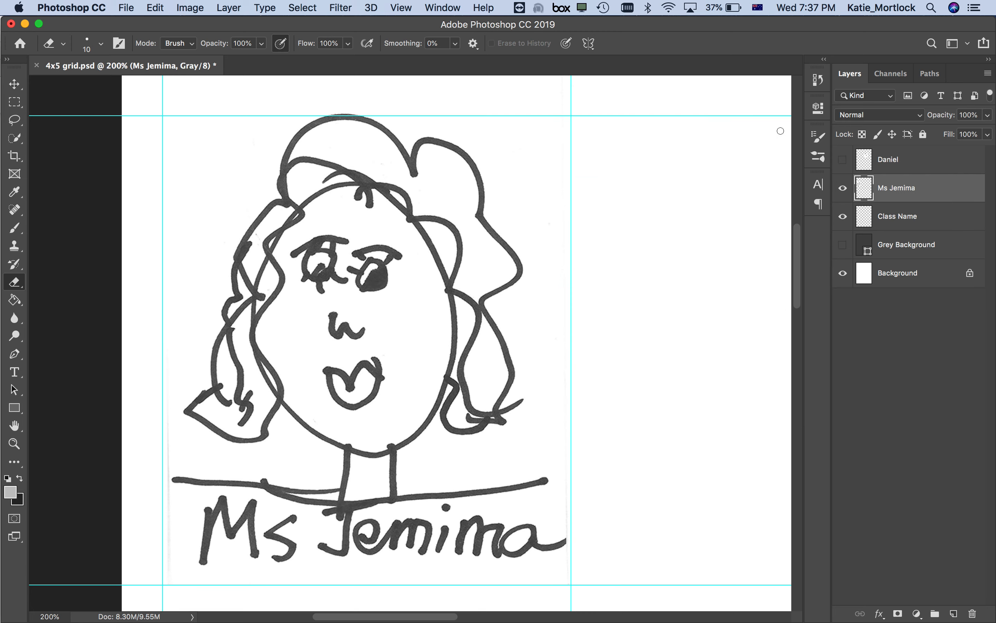
Erase the left shoulder line above the handwritten name, from its outer end to just short of the neck.
{"action": "key", "text": "super+equal"}
{"action": "key", "text": "super+equal"}
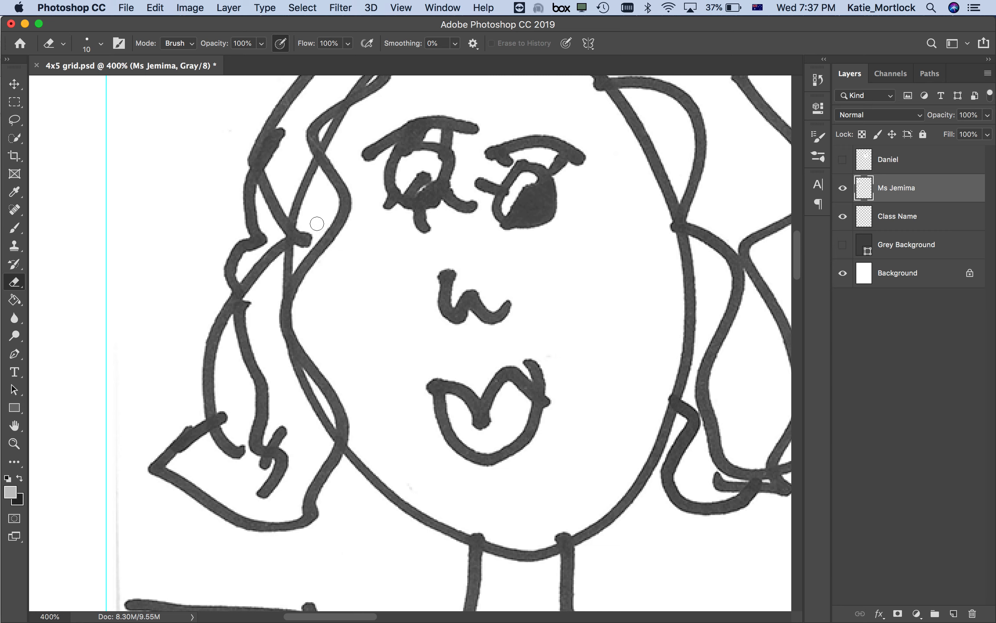
{"action": "scroll", "coordinate": [314, 256], "scroll_direction": "down", "scroll_amount": 5}
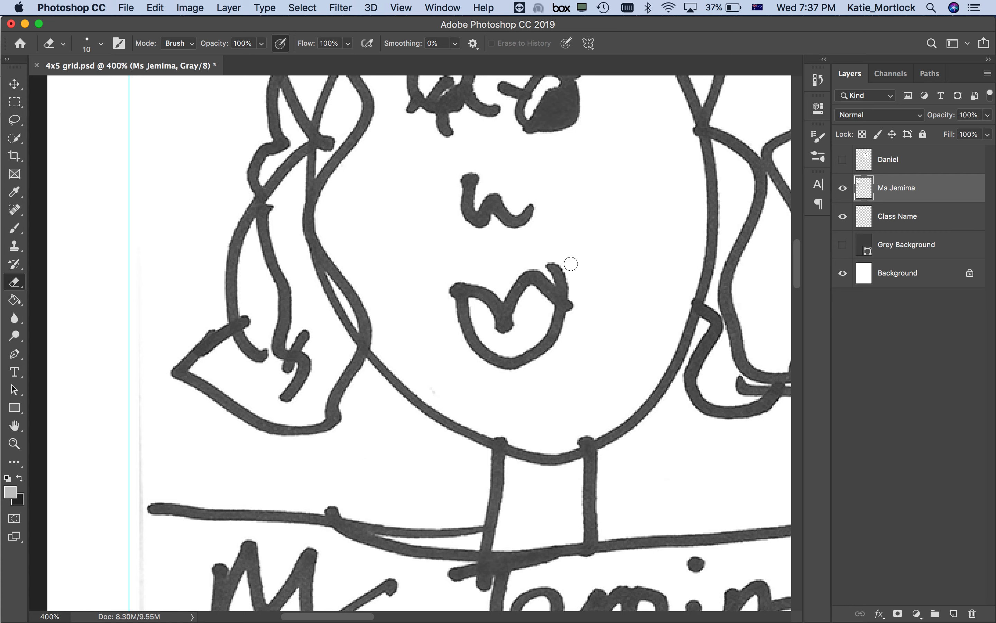
{"action": "scroll", "coordinate": [172, 457], "scroll_direction": "down", "scroll_amount": 8}
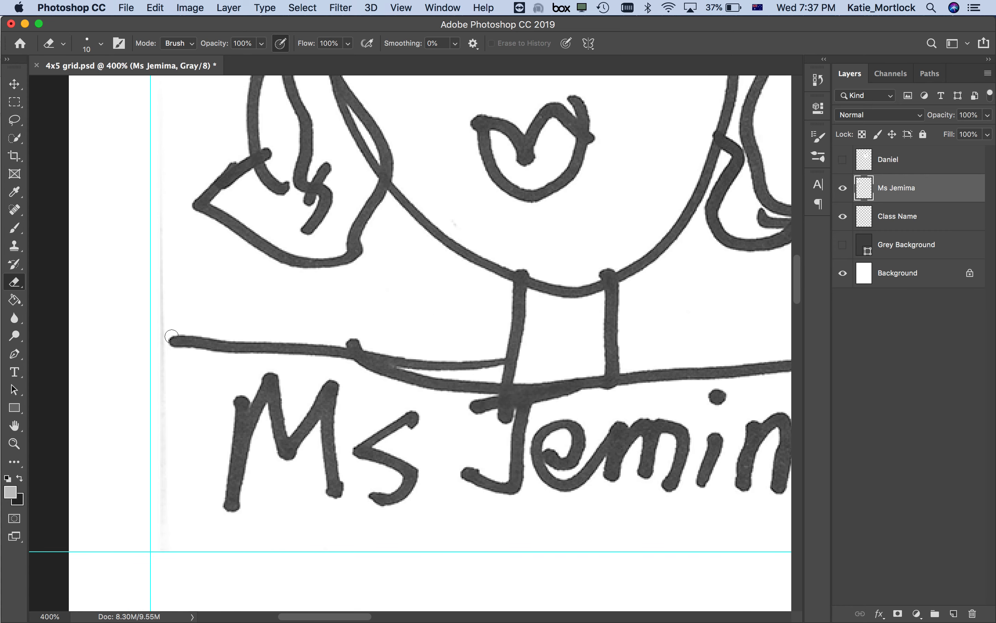
{"action": "mouse_move", "coordinate": [172, 336]}
{"action": "left_mouse_down"}
{"action": "mouse_move", "coordinate": [365, 343]}
{"action": "mouse_move", "coordinate": [369, 352]}
{"action": "mouse_move", "coordinate": [164, 342]}
{"action": "left_mouse_up"}
{"action": "mouse_move", "coordinate": [375, 358]}
{"action": "left_mouse_down"}
{"action": "mouse_move", "coordinate": [412, 358]}
{"action": "mouse_move", "coordinate": [356, 363]}
{"action": "mouse_move", "coordinate": [428, 376]}
{"action": "mouse_move", "coordinate": [415, 362]}
{"action": "mouse_move", "coordinate": [379, 371]}
{"action": "mouse_move", "coordinate": [472, 383]}
{"action": "left_mouse_up"}
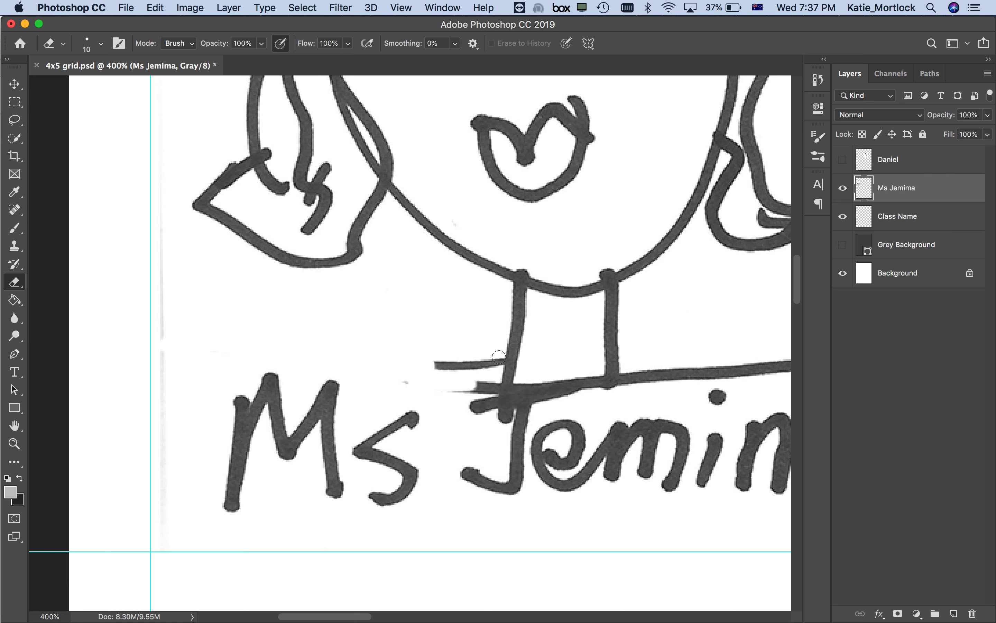
{"action": "mouse_move", "coordinate": [496, 355]}
{"action": "left_mouse_down"}
{"action": "mouse_move", "coordinate": [493, 389]}
{"action": "mouse_move", "coordinate": [460, 391]}
{"action": "left_mouse_up"}
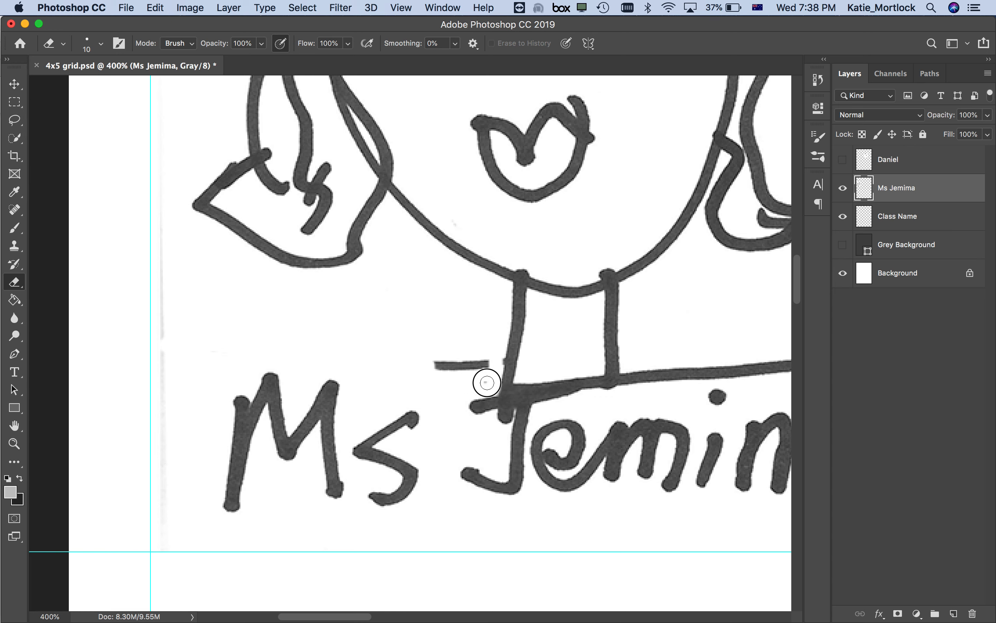
{"action": "left_click_drag", "start_coordinate": [494, 365], "coordinate": [436, 365]}
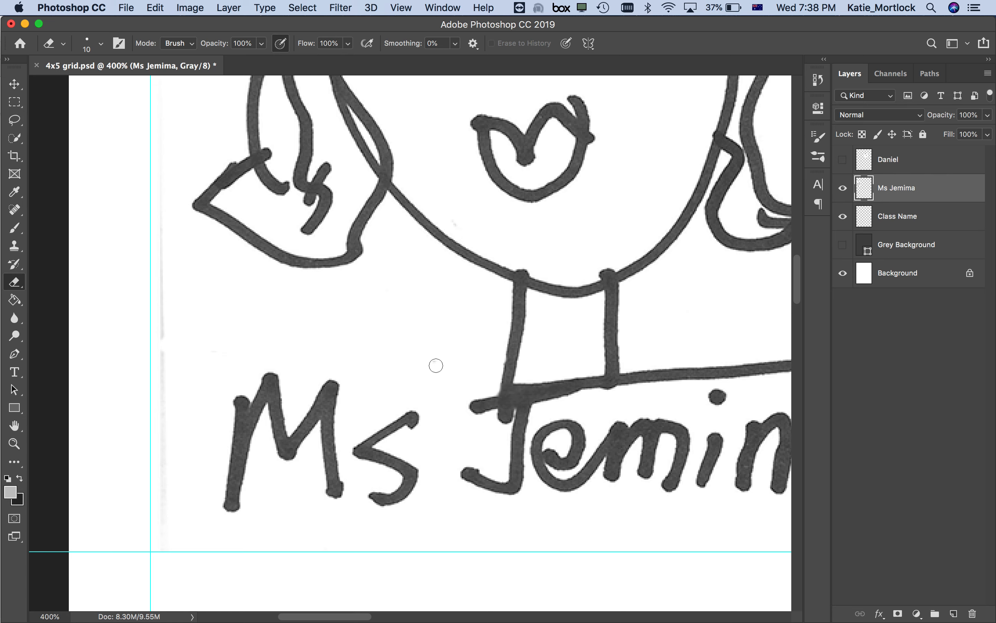
{"action": "key", "text": "super+z"}
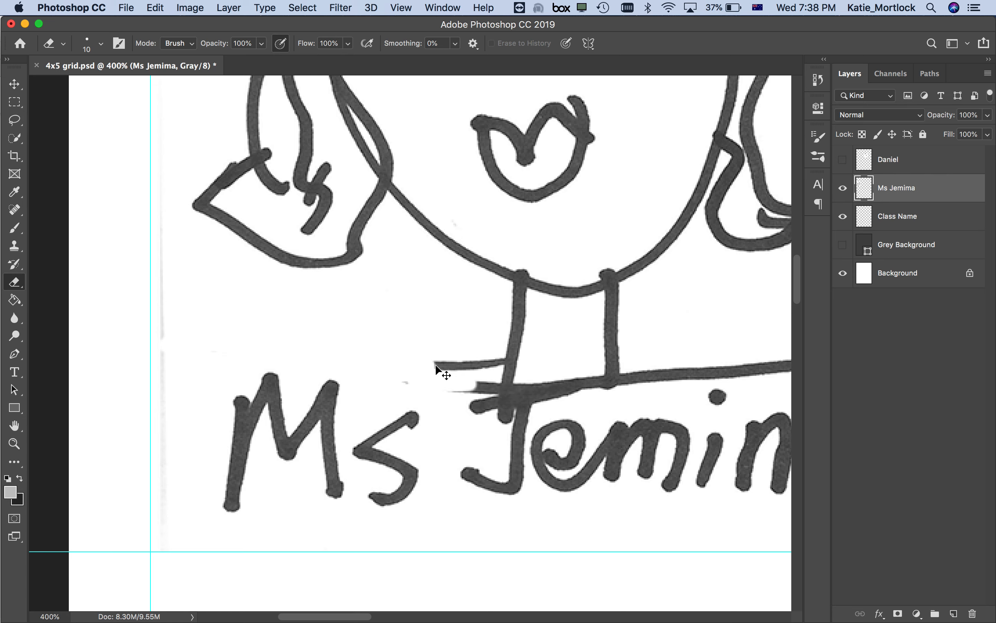
Erase the remaining left shoulder stubs beside the neck and clear the neck line away from the J's crossbar.
{"action": "left_click_drag", "start_coordinate": [436, 365], "coordinate": [498, 364]}
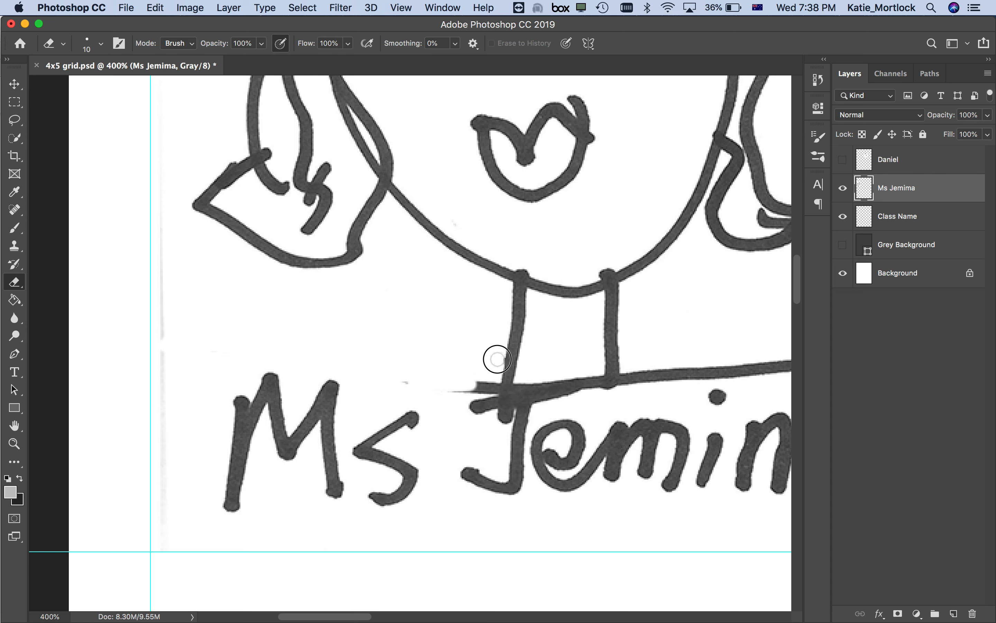
{"action": "mouse_move", "coordinate": [436, 376]}
{"action": "left_mouse_down"}
{"action": "mouse_move", "coordinate": [405, 381]}
{"action": "mouse_move", "coordinate": [495, 388]}
{"action": "mouse_move", "coordinate": [573, 369]}
{"action": "mouse_move", "coordinate": [476, 391]}
{"action": "mouse_move", "coordinate": [498, 416]}
{"action": "mouse_move", "coordinate": [510, 413]}
{"action": "mouse_move", "coordinate": [506, 423]}
{"action": "left_mouse_up"}
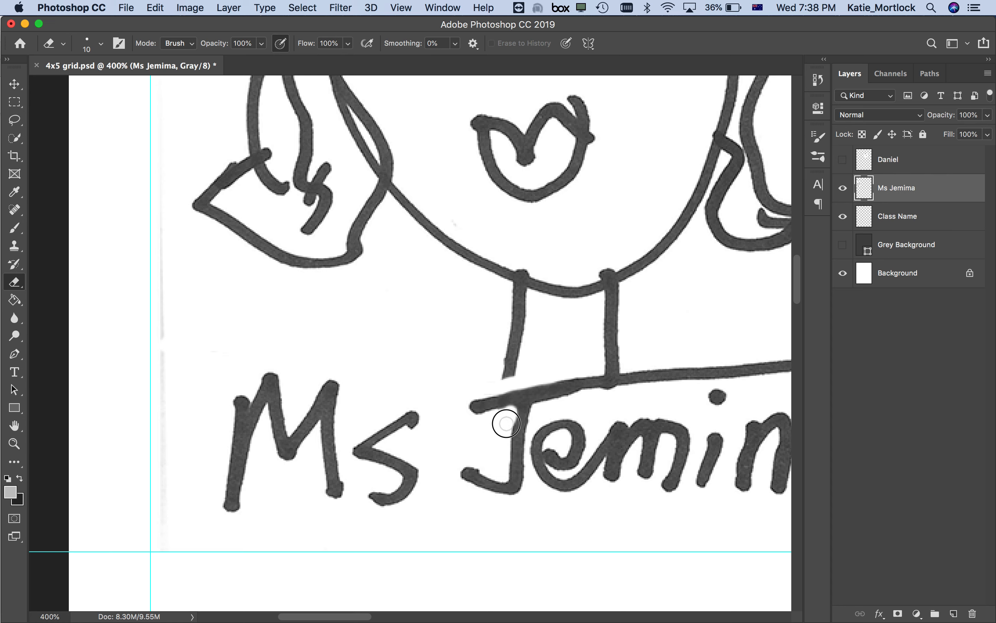
{"action": "key", "text": "super+z"}
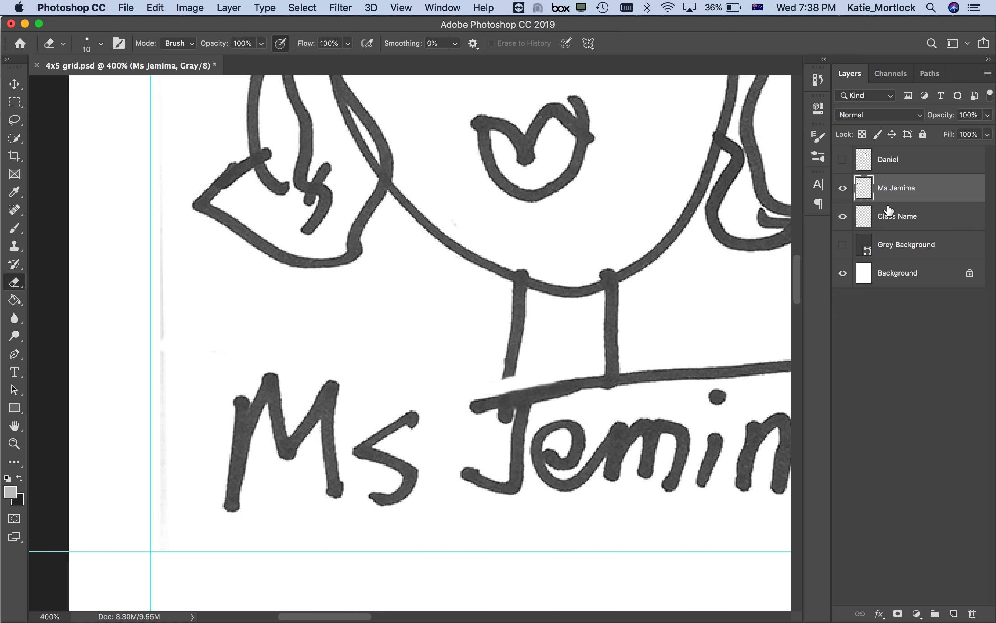
Set the Eraser brush size to 5 px.
{"action": "left_click", "coordinate": [819, 144]}
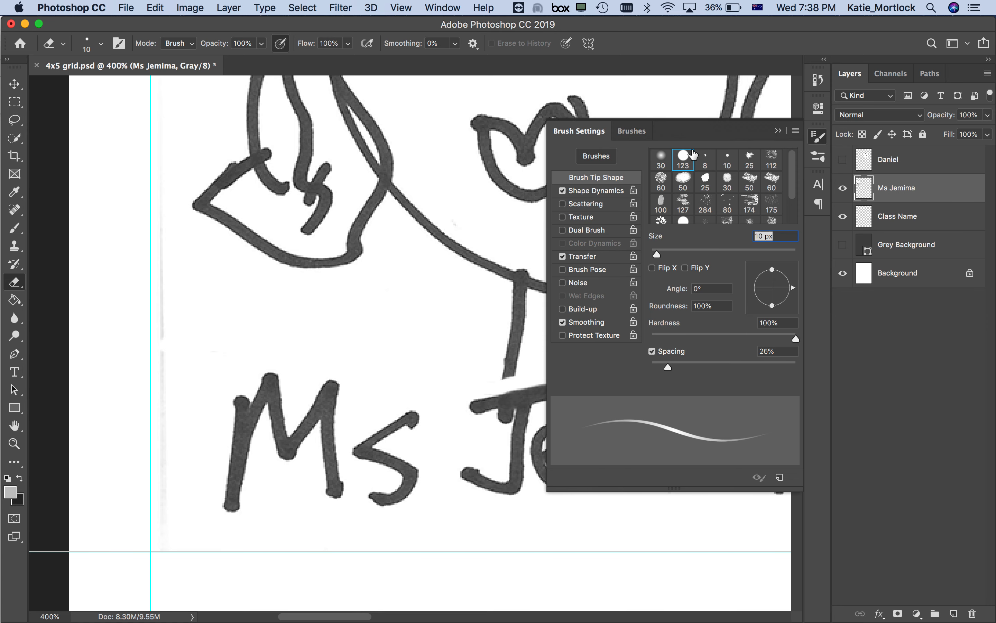
{"action": "left_click", "coordinate": [633, 130]}
{"action": "left_click", "coordinate": [638, 152]}
{"action": "type", "text": "5"}
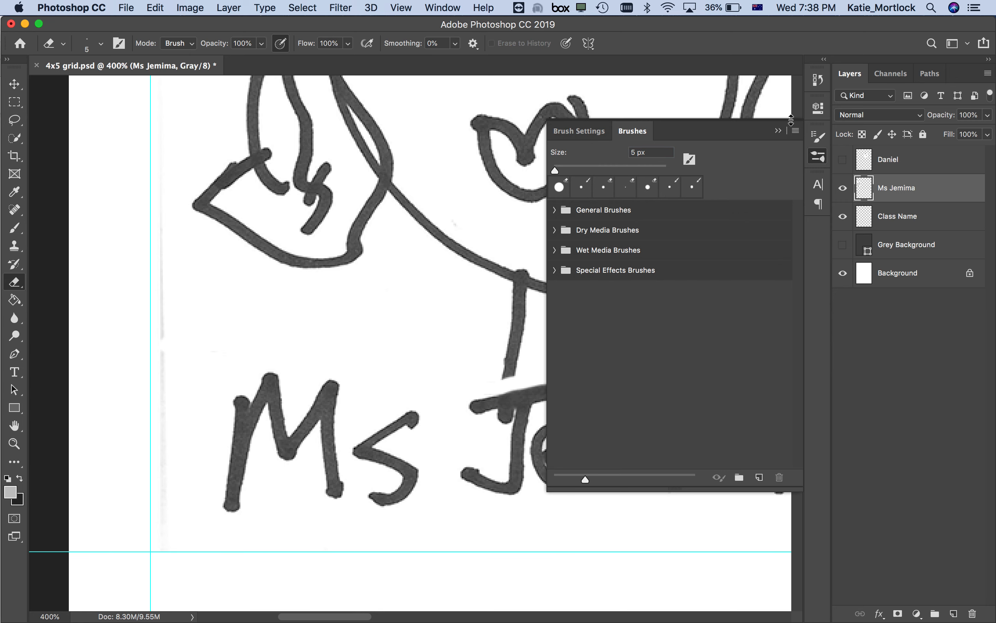
{"action": "left_click", "coordinate": [778, 130]}
Separate the J's crossbar from the neck and shoulder lines by erasing the stub beneath it and the line junctions.
{"action": "key", "text": "super+equal"}
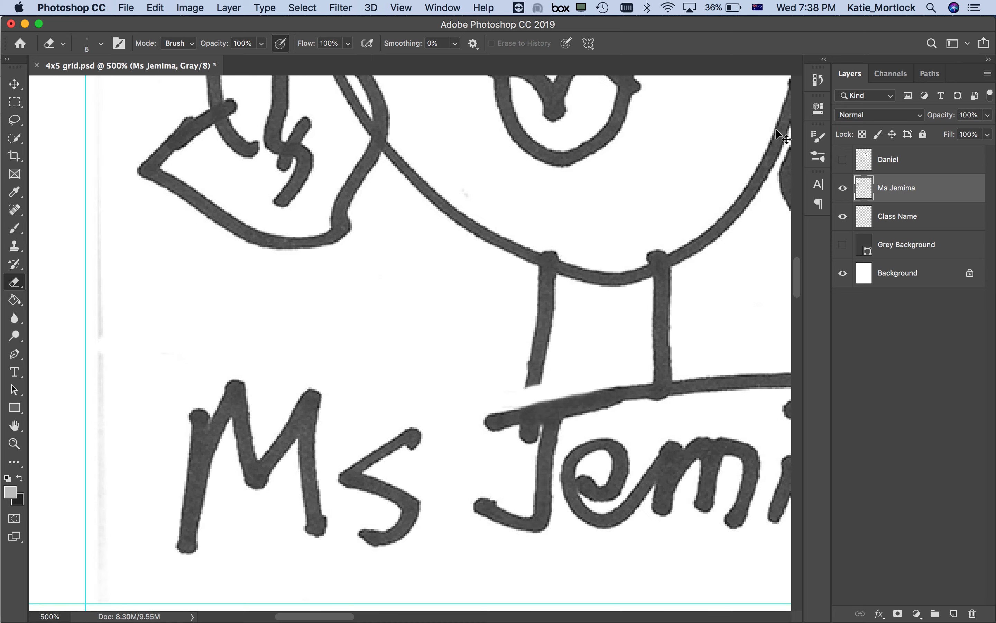
{"action": "key", "text": "super+equal"}
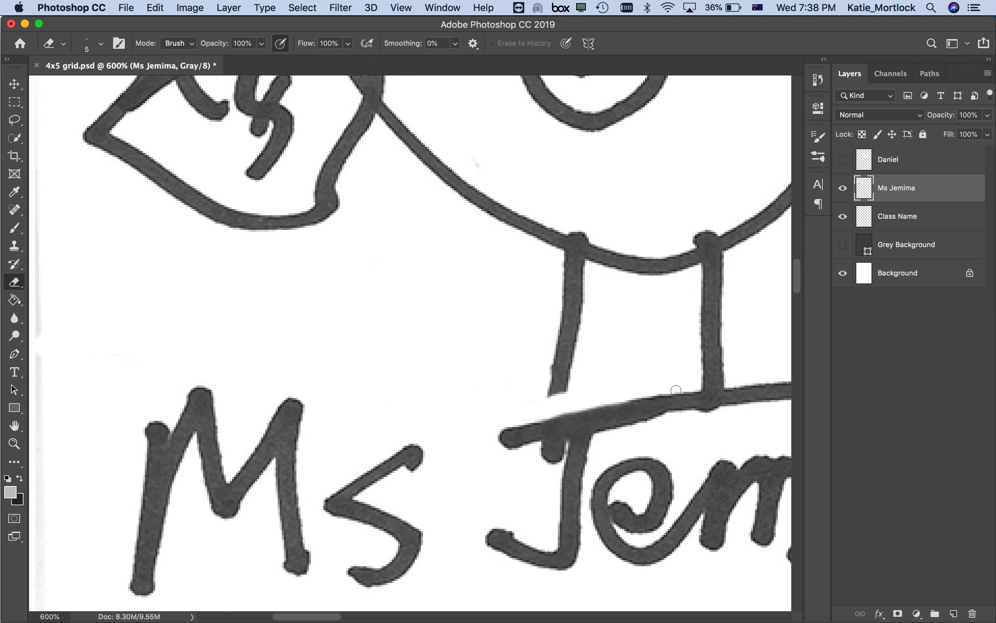
{"action": "scroll", "coordinate": [679, 390], "scroll_direction": "down", "scroll_amount": 4}
{"action": "scroll", "coordinate": [679, 389], "scroll_direction": "right", "scroll_amount": 2}
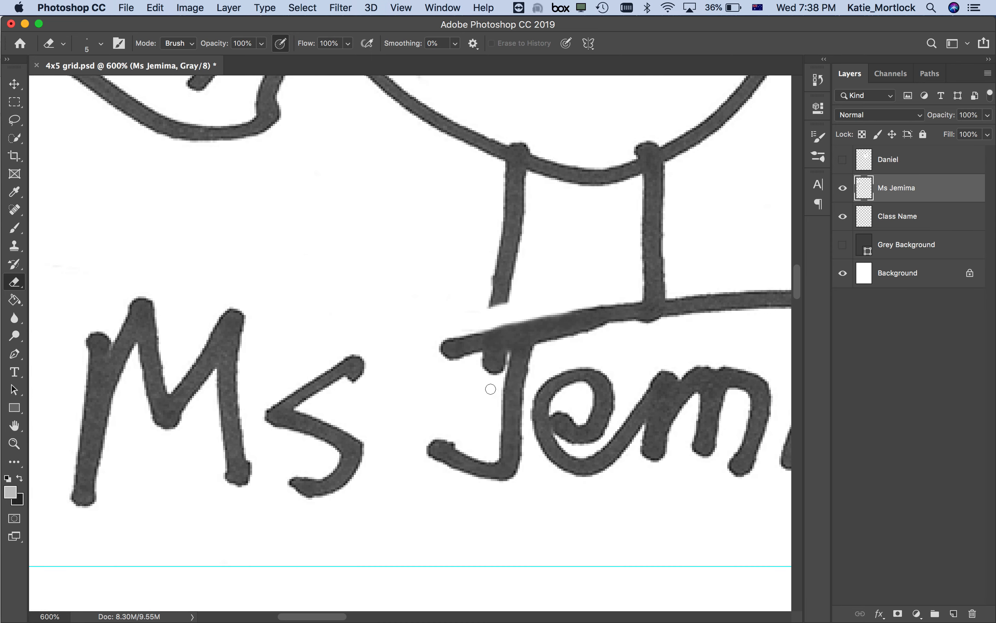
{"action": "mouse_move", "coordinate": [479, 358]}
{"action": "left_mouse_down"}
{"action": "mouse_move", "coordinate": [474, 352]}
{"action": "mouse_move", "coordinate": [509, 353]}
{"action": "mouse_move", "coordinate": [498, 374]}
{"action": "mouse_move", "coordinate": [484, 356]}
{"action": "mouse_move", "coordinate": [504, 354]}
{"action": "mouse_move", "coordinate": [494, 356]}
{"action": "mouse_move", "coordinate": [500, 371]}
{"action": "left_mouse_up"}
{"action": "key", "text": "super+z"}
{"action": "key", "text": "super+z"}
{"action": "key", "text": "super+z"}
{"action": "key", "text": "super+z"}
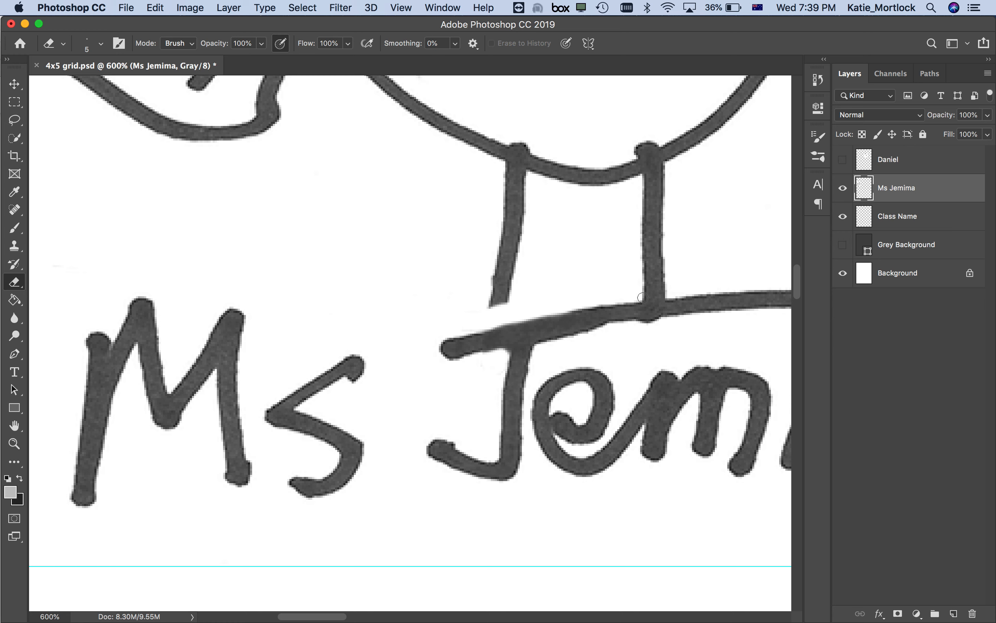
{"action": "mouse_move", "coordinate": [638, 325]}
{"action": "left_mouse_down"}
{"action": "mouse_move", "coordinate": [657, 320]}
{"action": "mouse_move", "coordinate": [643, 306]}
{"action": "mouse_move", "coordinate": [678, 285]}
{"action": "left_mouse_up"}
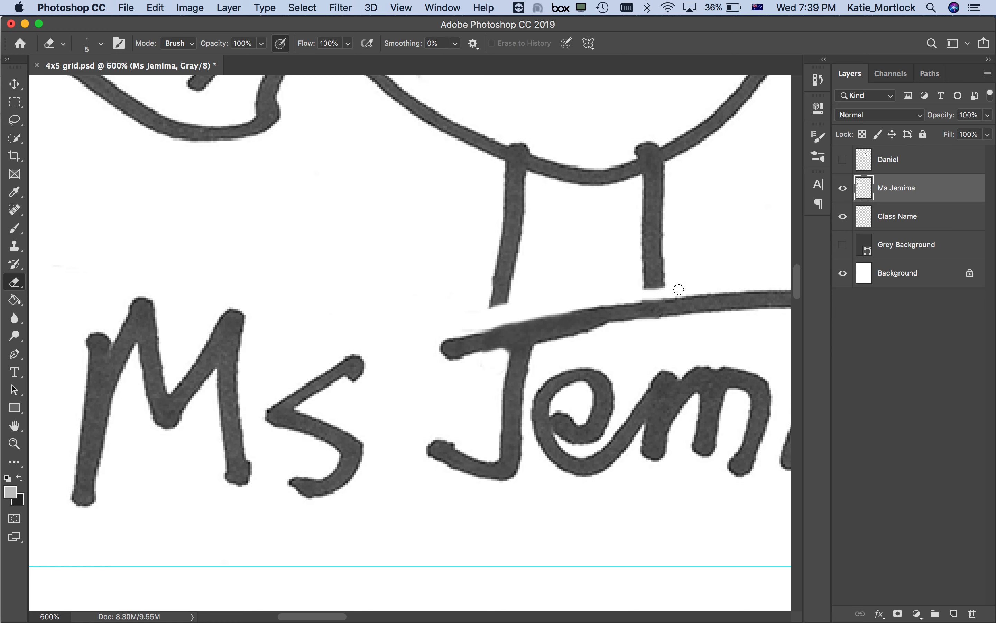
{"action": "mouse_move", "coordinate": [601, 299]}
{"action": "left_mouse_down"}
{"action": "mouse_move", "coordinate": [607, 341]}
{"action": "mouse_move", "coordinate": [614, 308]}
{"action": "mouse_move", "coordinate": [602, 339]}
{"action": "left_mouse_up"}
Set the Eraser brush size to 20 px.
{"action": "left_click", "coordinate": [819, 138]}
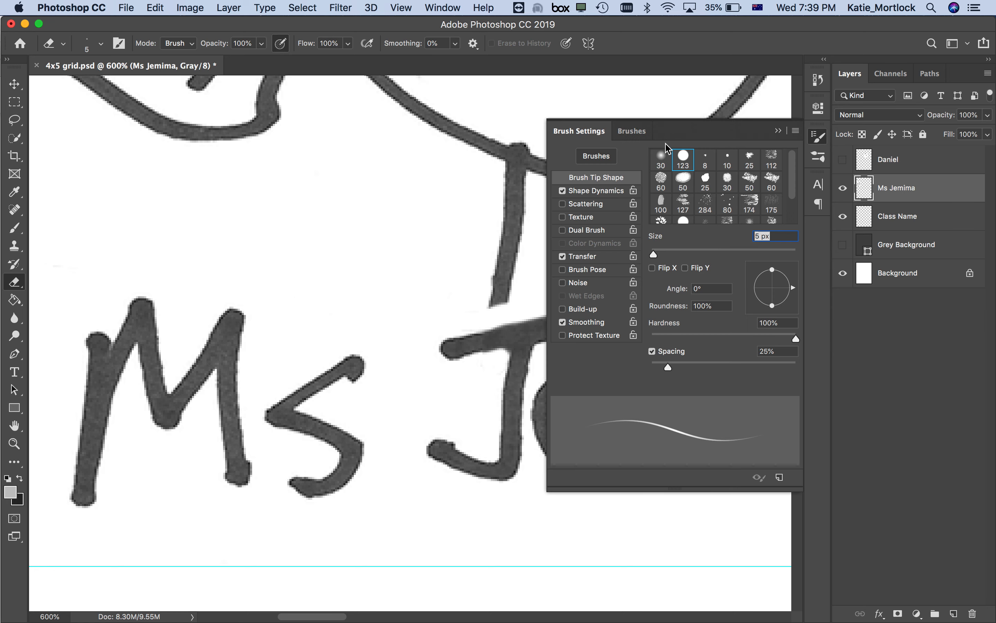
{"action": "left_click", "coordinate": [635, 132]}
{"action": "left_click", "coordinate": [635, 155]}
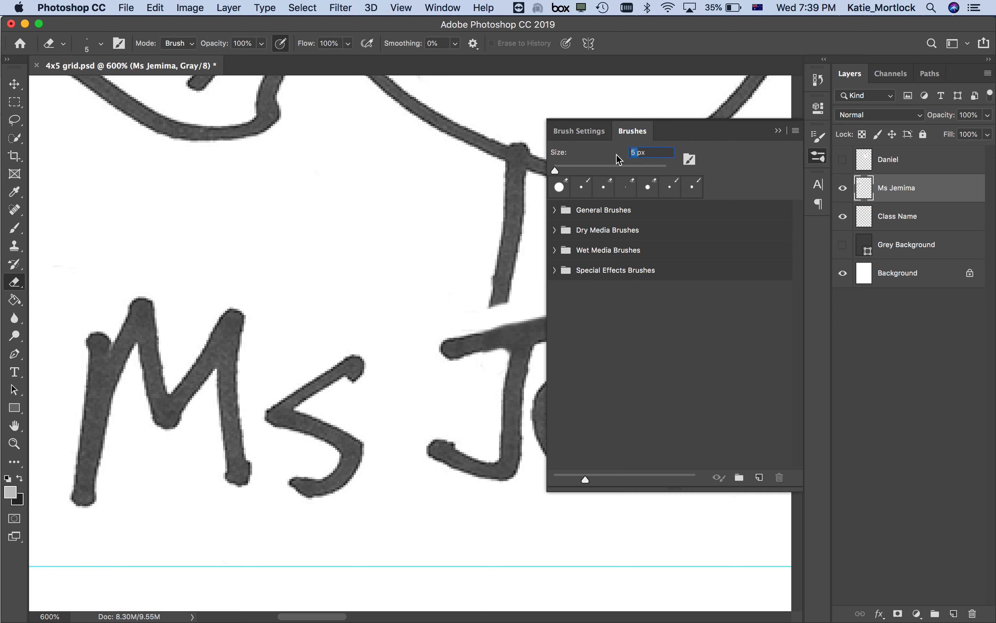
{"action": "type", "text": "20"}
{"action": "left_click", "coordinate": [779, 130]}
Erase the right shoulder line above the handwritten name, from the J's crossbar to its outer end.
{"action": "scroll", "coordinate": [556, 278], "scroll_direction": "right", "scroll_amount": 5}
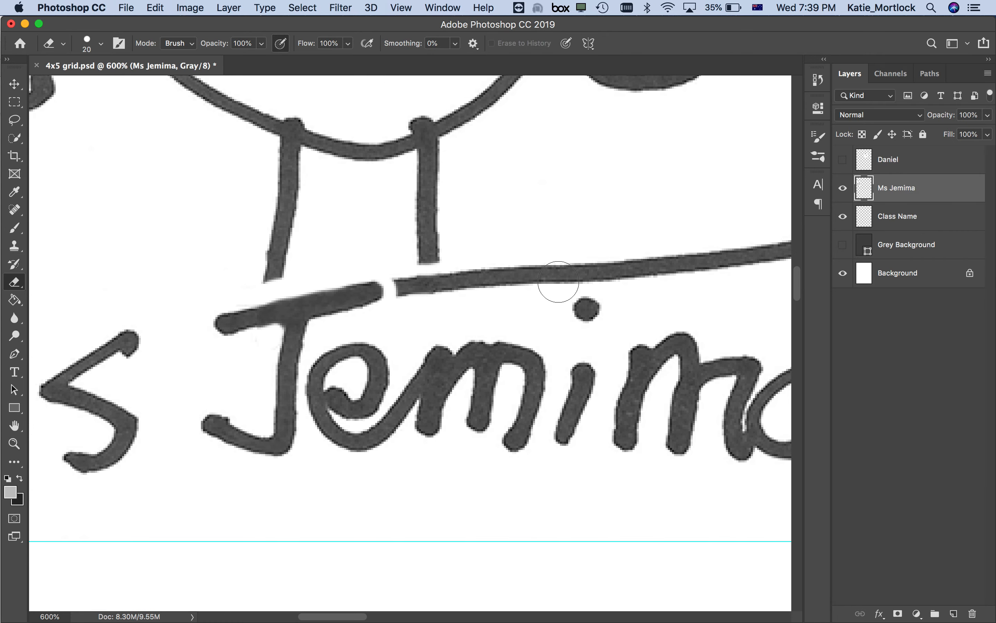
{"action": "mouse_move", "coordinate": [395, 288]}
{"action": "left_mouse_down"}
{"action": "mouse_move", "coordinate": [542, 266]}
{"action": "mouse_move", "coordinate": [698, 264]}
{"action": "left_mouse_up"}
{"action": "scroll", "coordinate": [697, 264], "scroll_direction": "right", "scroll_amount": 10}
{"action": "mouse_move", "coordinate": [543, 241]}
{"action": "left_mouse_down"}
{"action": "mouse_move", "coordinate": [366, 261]}
{"action": "mouse_move", "coordinate": [517, 246]}
{"action": "left_mouse_up"}
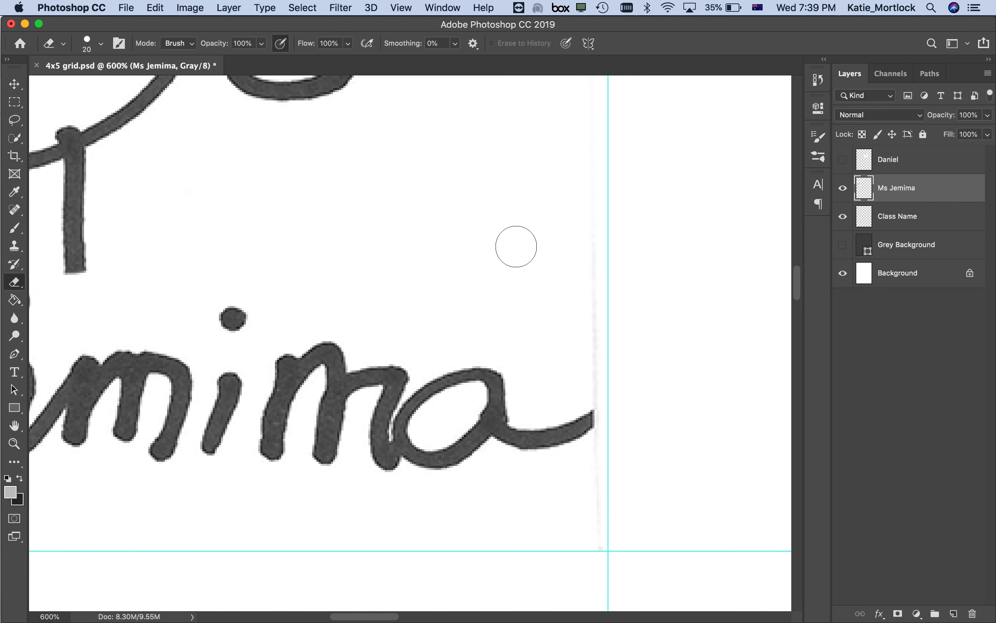
Erase the faint vertical scan edge beside the portrait on the outer side of the handwritten name.
{"action": "mouse_move", "coordinate": [589, 218]}
{"action": "left_mouse_down"}
{"action": "mouse_move", "coordinate": [596, 378]}
{"action": "mouse_move", "coordinate": [615, 429]}
{"action": "mouse_move", "coordinate": [592, 578]}
{"action": "mouse_move", "coordinate": [578, 195]}
{"action": "mouse_move", "coordinate": [594, 95]}
{"action": "left_mouse_up"}
{"action": "scroll", "coordinate": [658, 373], "scroll_direction": "up", "scroll_amount": 10}
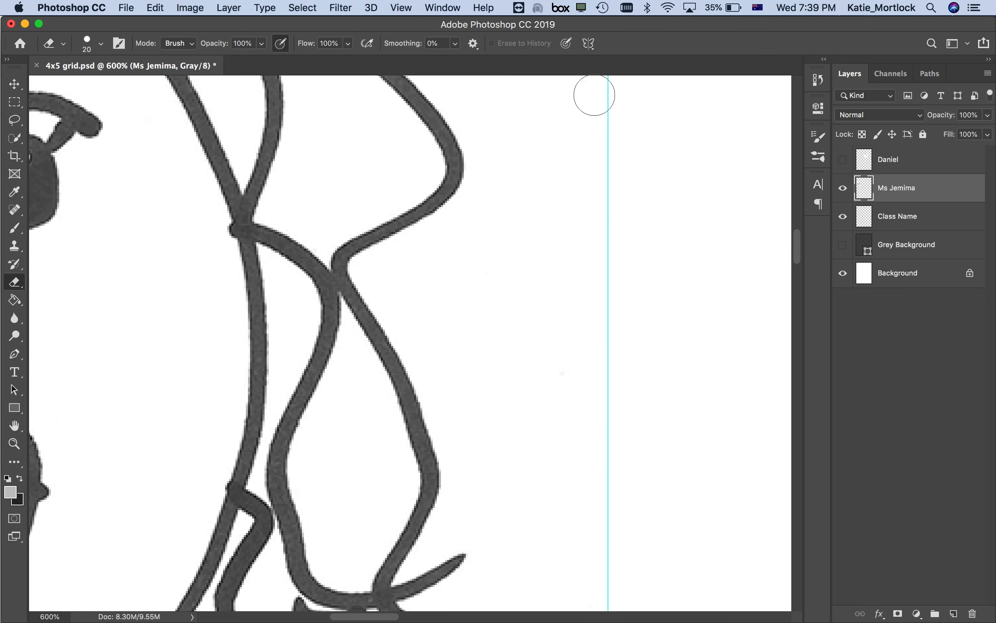
{"action": "scroll", "coordinate": [595, 95], "scroll_direction": "up", "scroll_amount": 10}
{"action": "scroll", "coordinate": [605, 162], "scroll_direction": "right", "scroll_amount": 10}
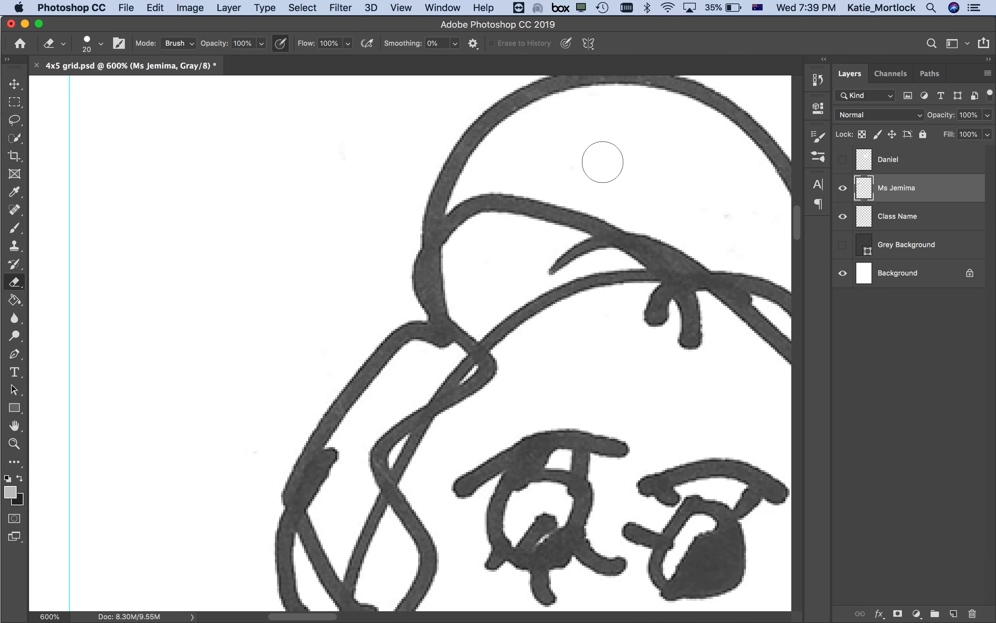
{"action": "scroll", "coordinate": [603, 162], "scroll_direction": "left", "scroll_amount": 2}
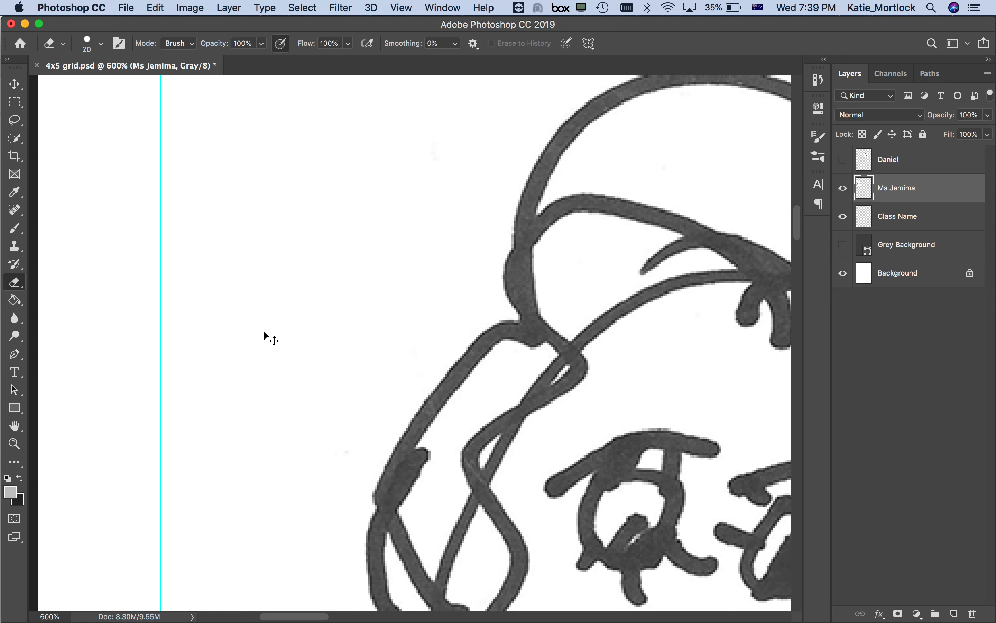
Erase the horizontal scan line above the hat and the vertical scan edge along the portrait's left side.
{"action": "key", "text": "super+minus"}
{"action": "key", "text": "super+minus"}
{"action": "key", "text": "super+minus"}
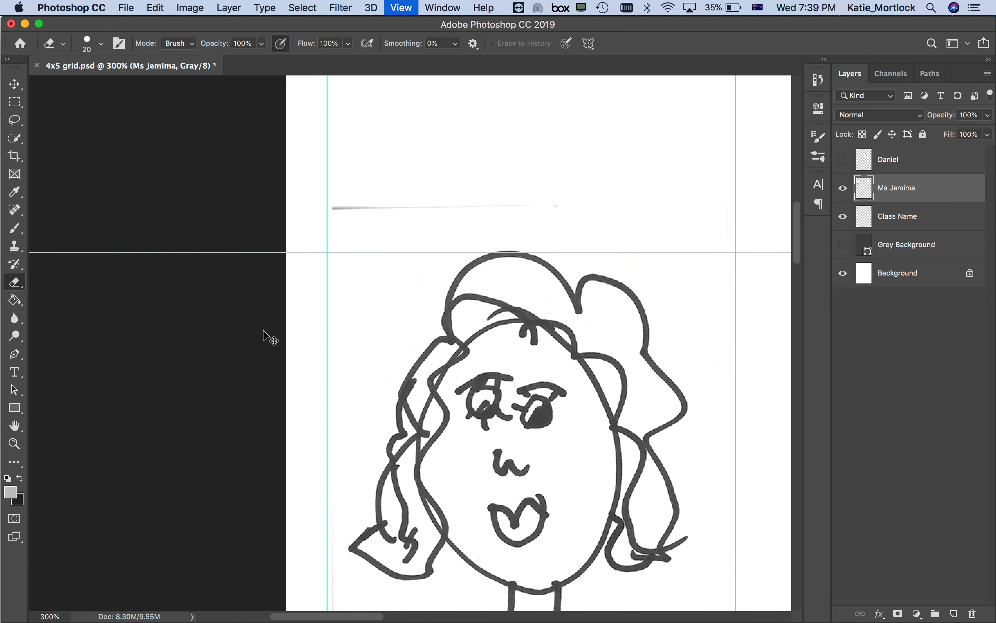
{"action": "key", "text": "super+minus"}
{"action": "left_click_drag", "start_coordinate": [330, 207], "coordinate": [581, 208]}
{"action": "scroll", "coordinate": [414, 285], "scroll_direction": "down", "scroll_amount": 10}
{"action": "scroll", "coordinate": [415, 285], "scroll_direction": "left", "scroll_amount": 2}
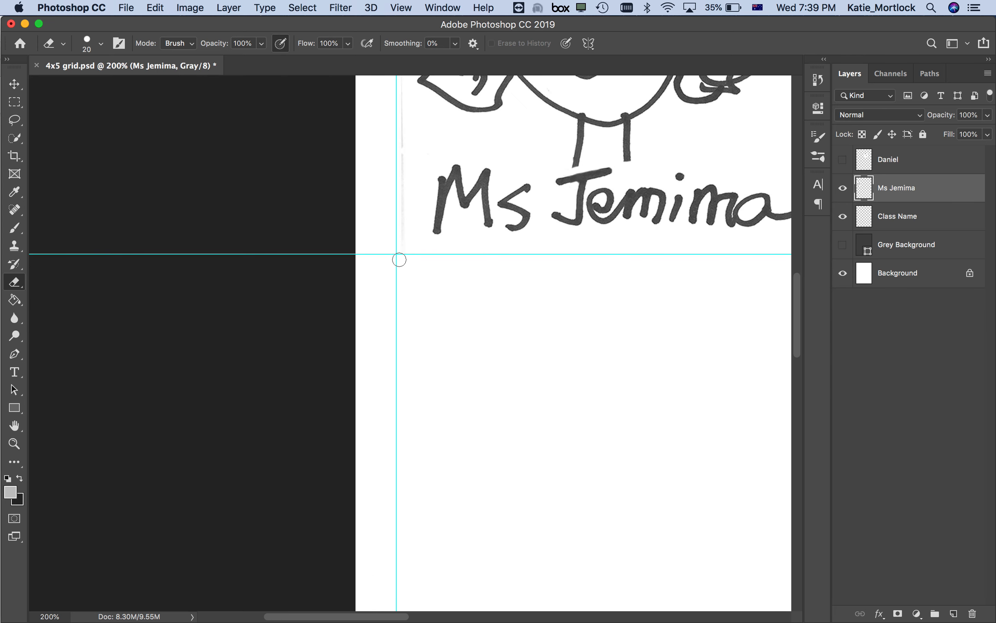
{"action": "left_click_drag", "start_coordinate": [400, 259], "coordinate": [395, 83]}
{"action": "scroll", "coordinate": [542, 321], "scroll_direction": "right", "scroll_amount": 5}
{"action": "scroll", "coordinate": [541, 322], "scroll_direction": "up", "scroll_amount": 5}
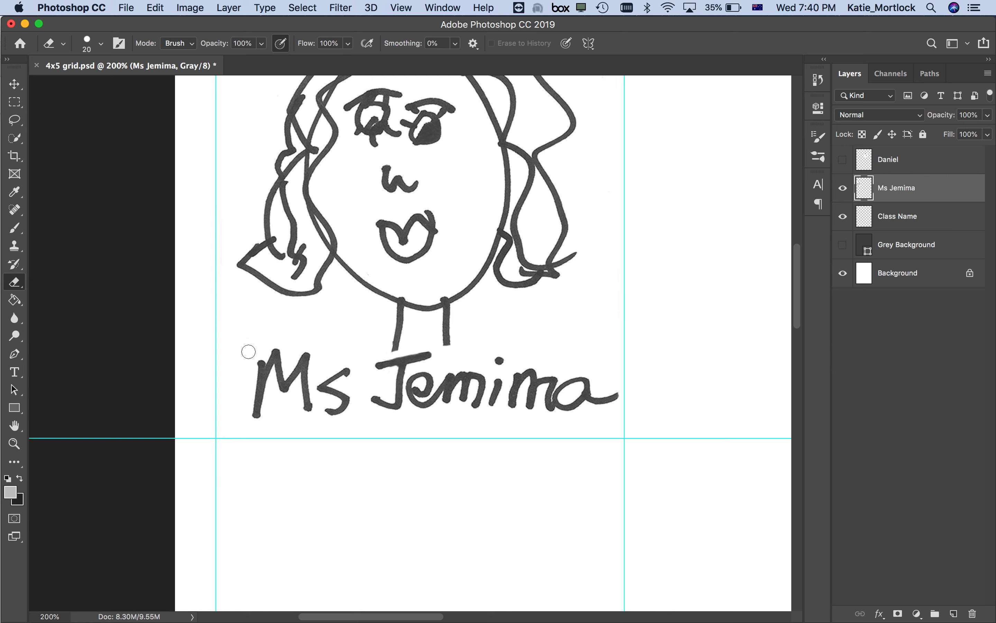
Lasso the handwritten name, move it slightly downward away from the neck lines, and deselect it.
{"action": "left_click", "coordinate": [15, 120]}
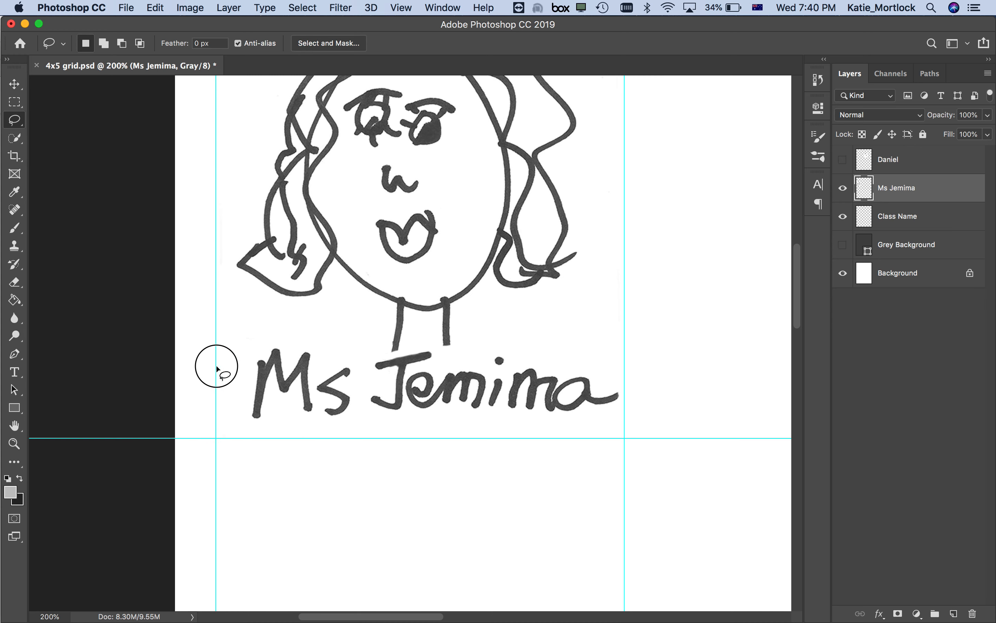
{"action": "left_click_drag", "start_coordinate": [249, 353], "coordinate": [244, 348]}
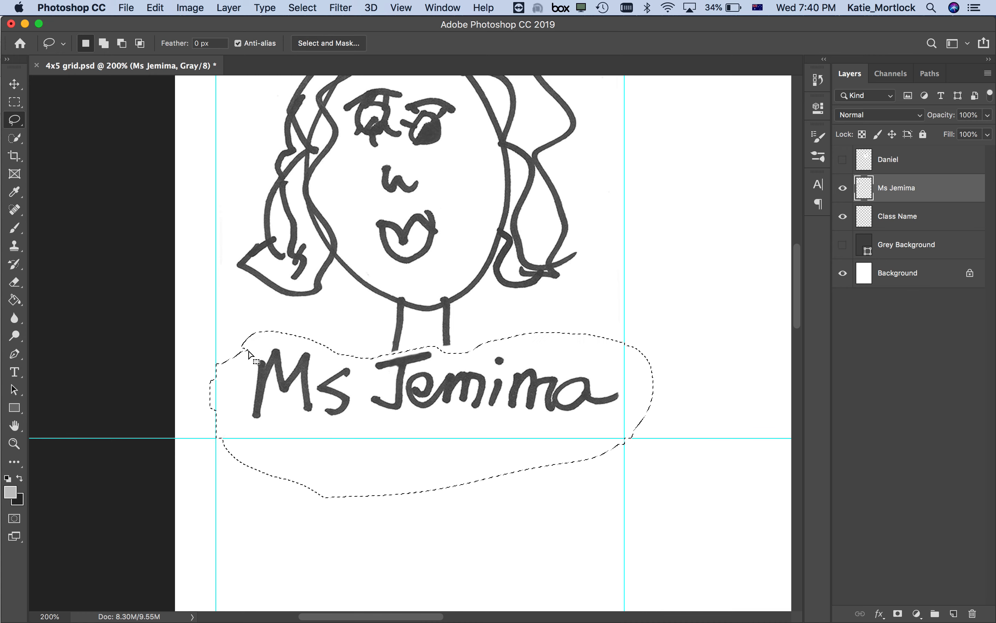
{"action": "left_click", "coordinate": [15, 87]}
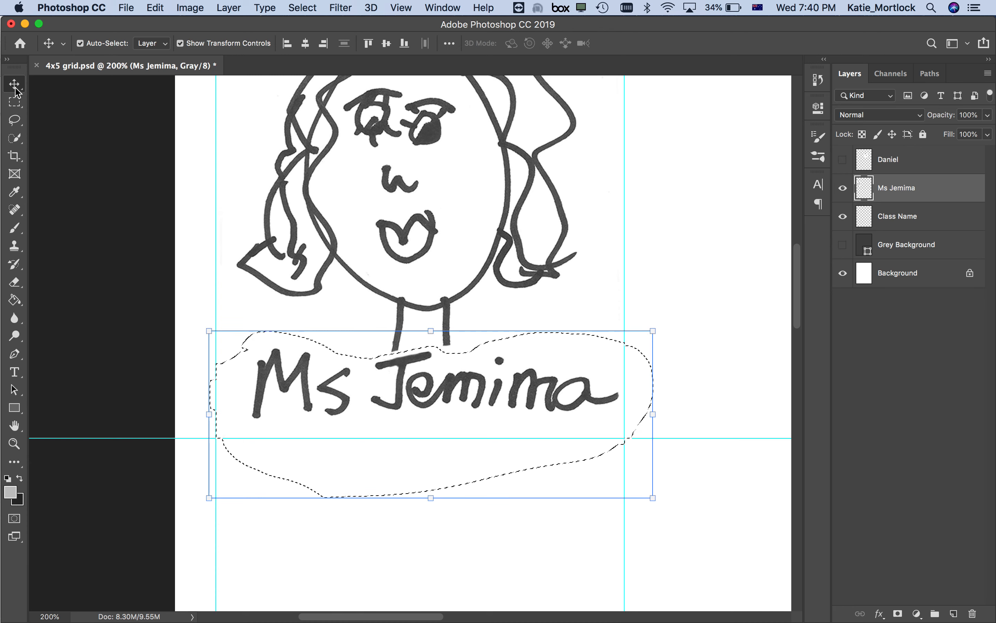
{"action": "left_click_drag", "start_coordinate": [418, 402], "coordinate": [420, 419]}
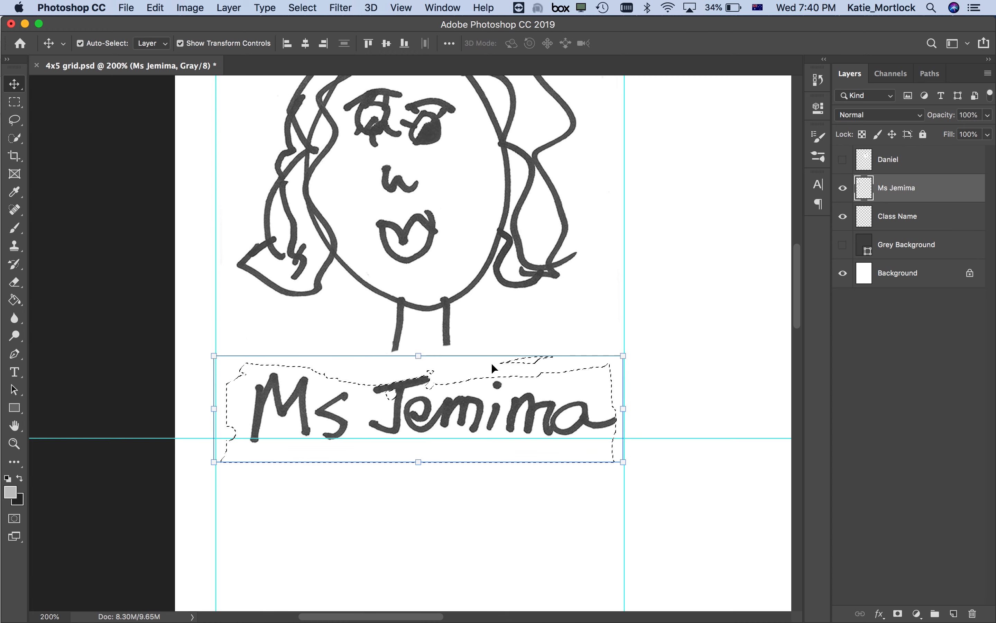
{"action": "left_click", "coordinate": [655, 247]}
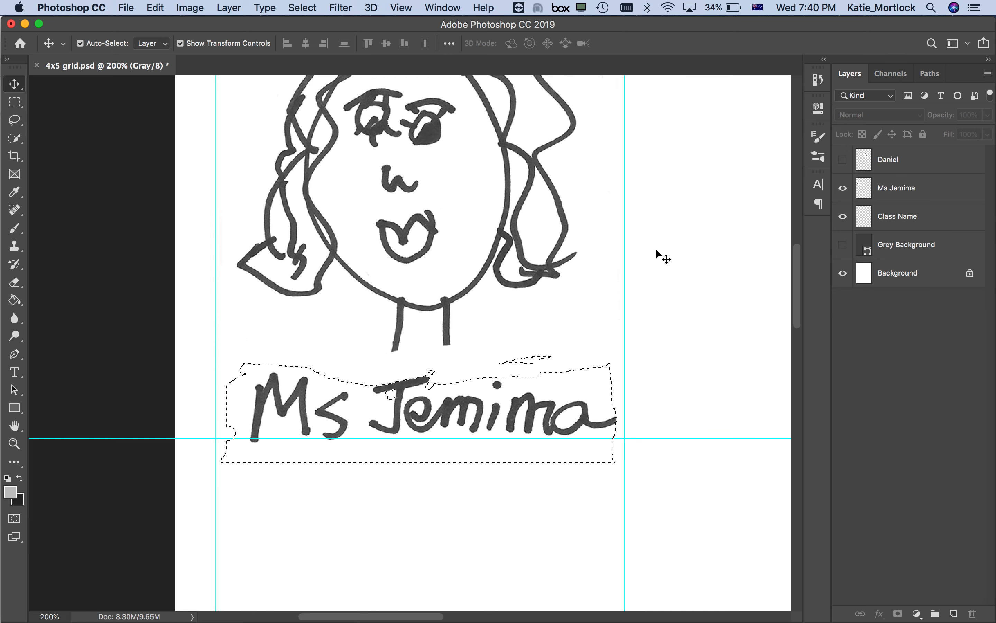
{"action": "key", "text": "super+d"}
Show the Grey Background layer and delete a full-width strip from the top of the portrait layer, above the hat.
{"action": "scroll", "coordinate": [673, 271], "scroll_direction": "up", "scroll_amount": 8}
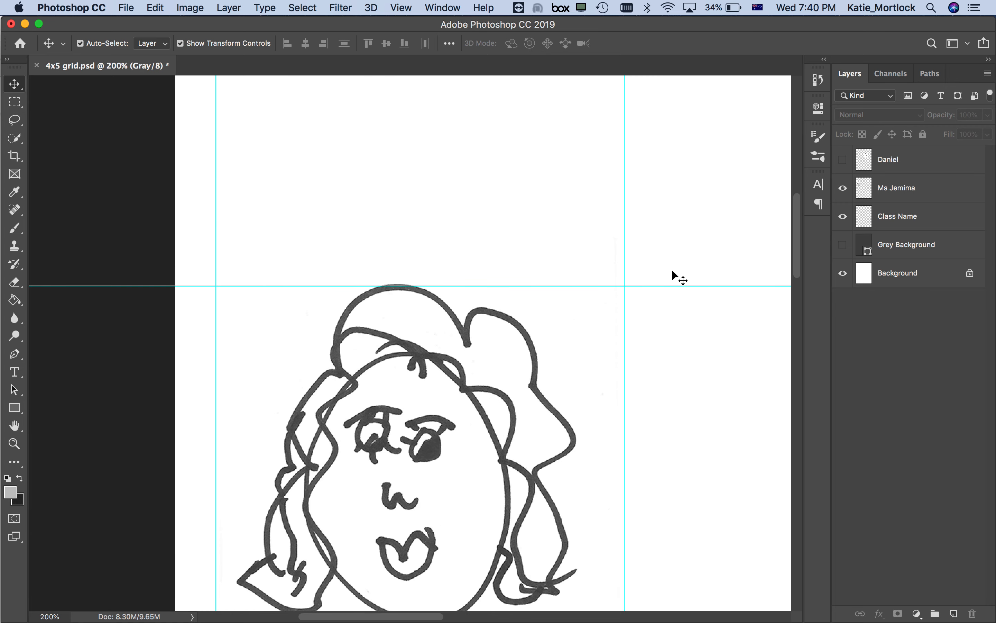
{"action": "scroll", "coordinate": [673, 271], "scroll_direction": "down", "scroll_amount": 6}
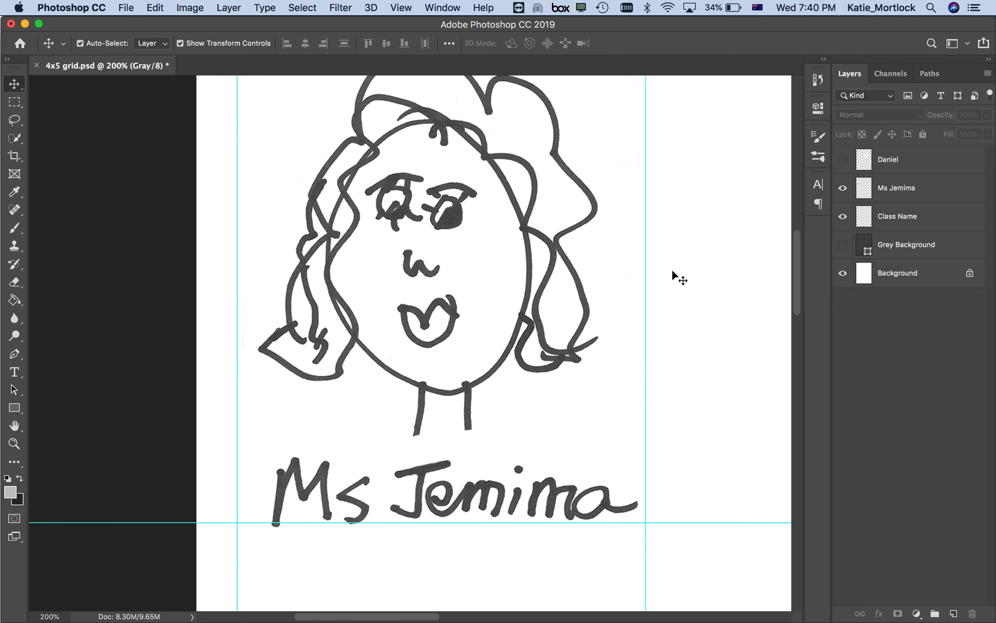
{"action": "left_click", "coordinate": [844, 247]}
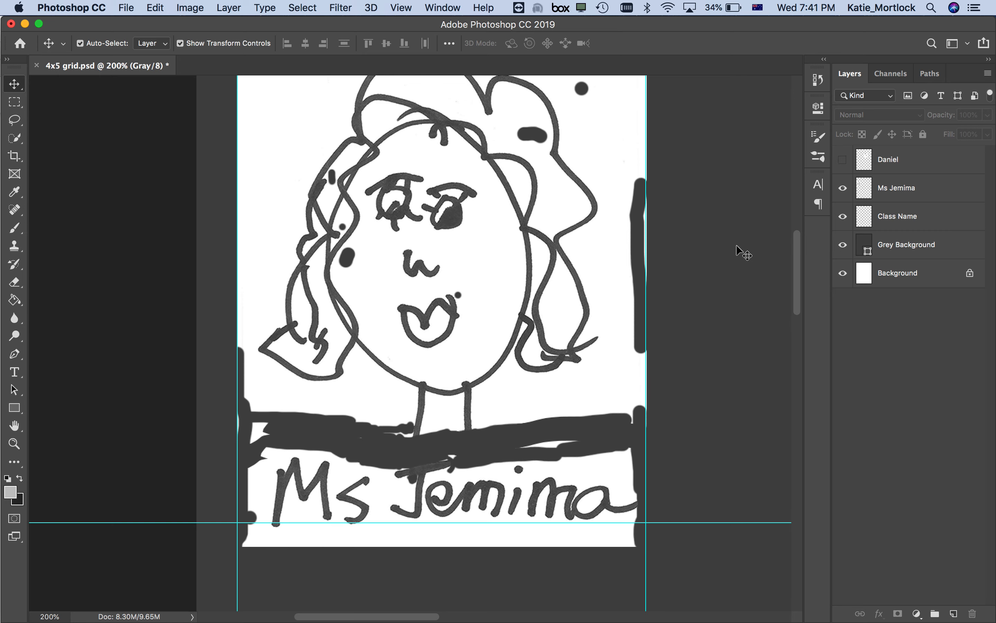
{"action": "scroll", "coordinate": [443, 291], "scroll_direction": "up", "scroll_amount": 3}
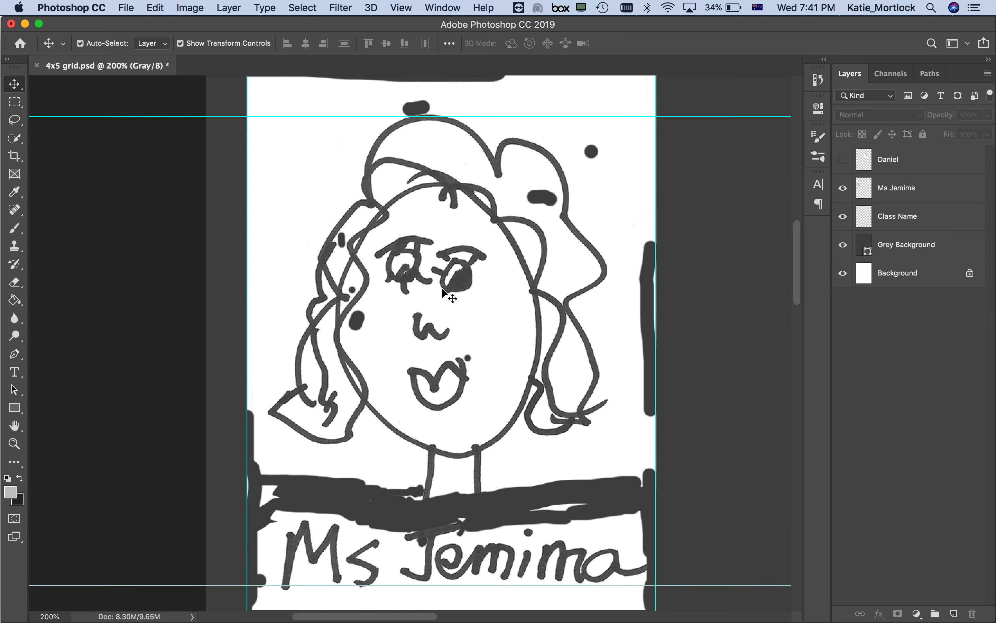
{"action": "left_click", "coordinate": [564, 220]}
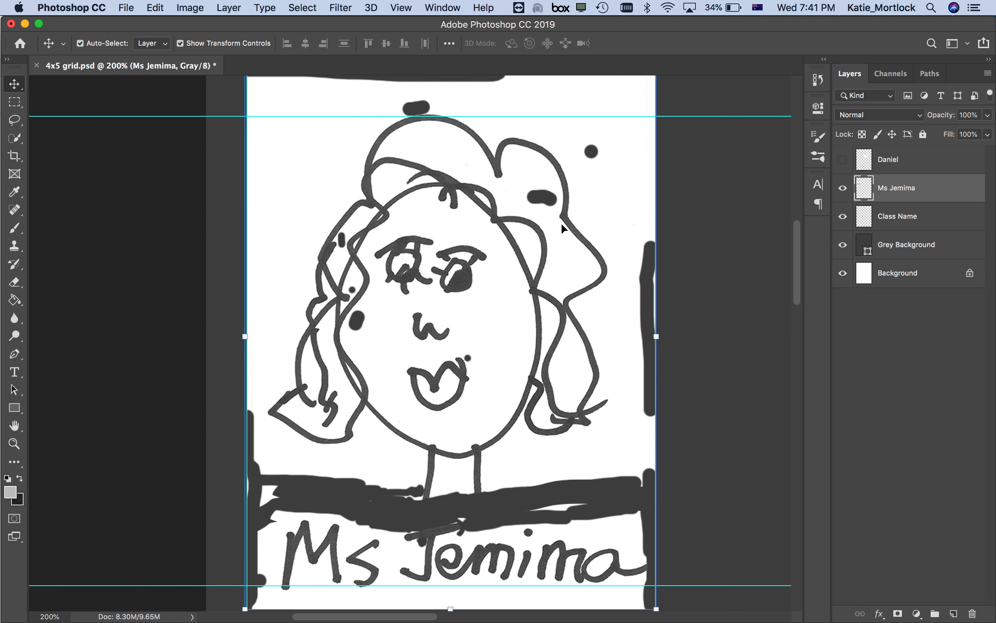
{"action": "scroll", "coordinate": [561, 223], "scroll_direction": "up", "scroll_amount": 5}
{"action": "left_click", "coordinate": [15, 102]}
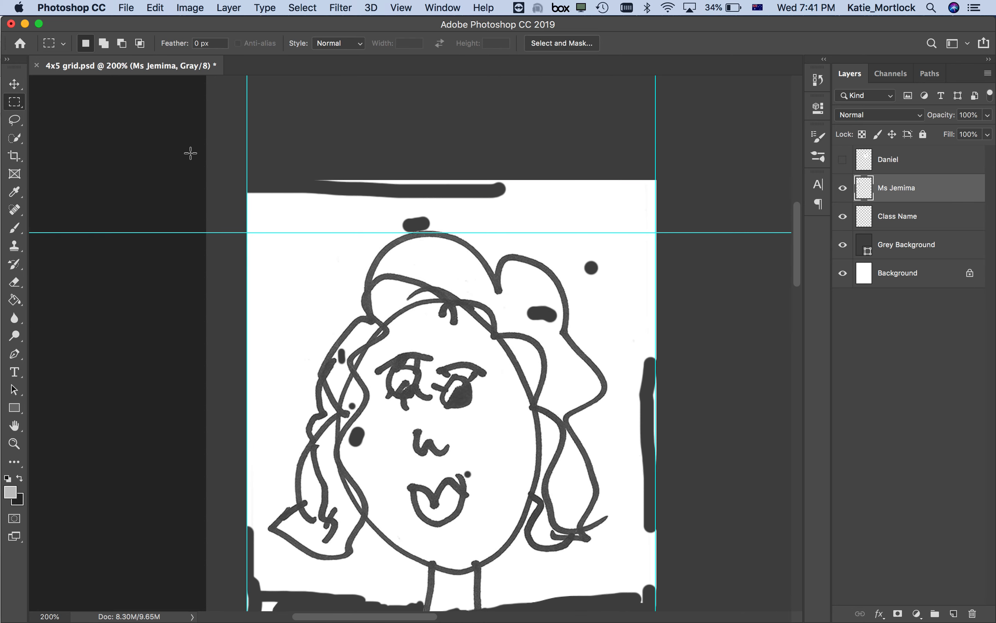
{"action": "left_click_drag", "start_coordinate": [205, 136], "coordinate": [712, 221]}
{"action": "key", "text": "Delete"}
Delete the full-width strip of the portrait layer below the handwritten name and clear the selection.
{"action": "scroll", "coordinate": [628, 236], "scroll_direction": "down", "scroll_amount": 8}
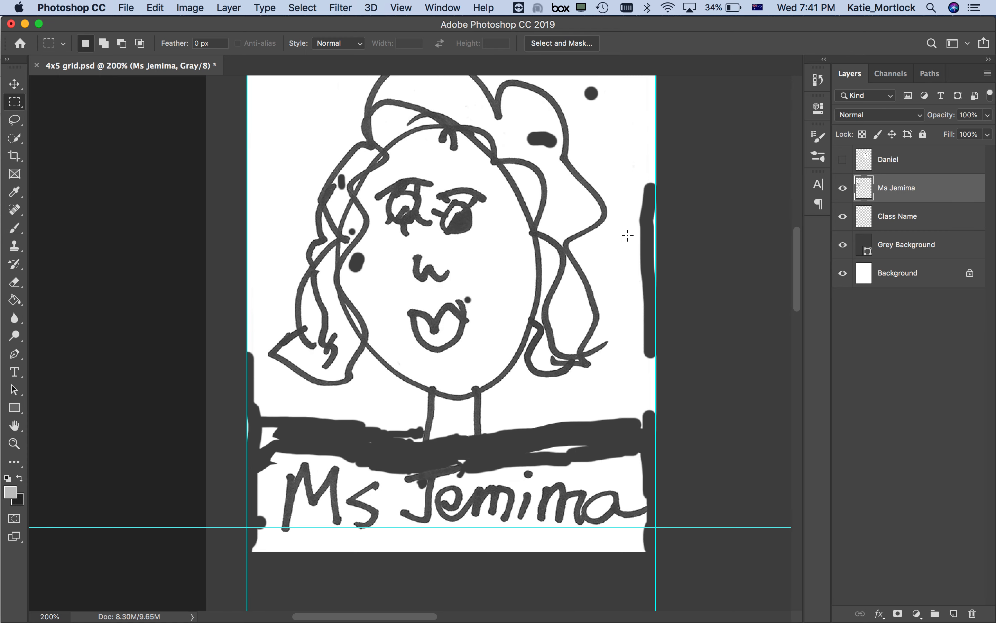
{"action": "left_click_drag", "start_coordinate": [223, 570], "coordinate": [756, 517]}
{"action": "key", "text": "Delete"}
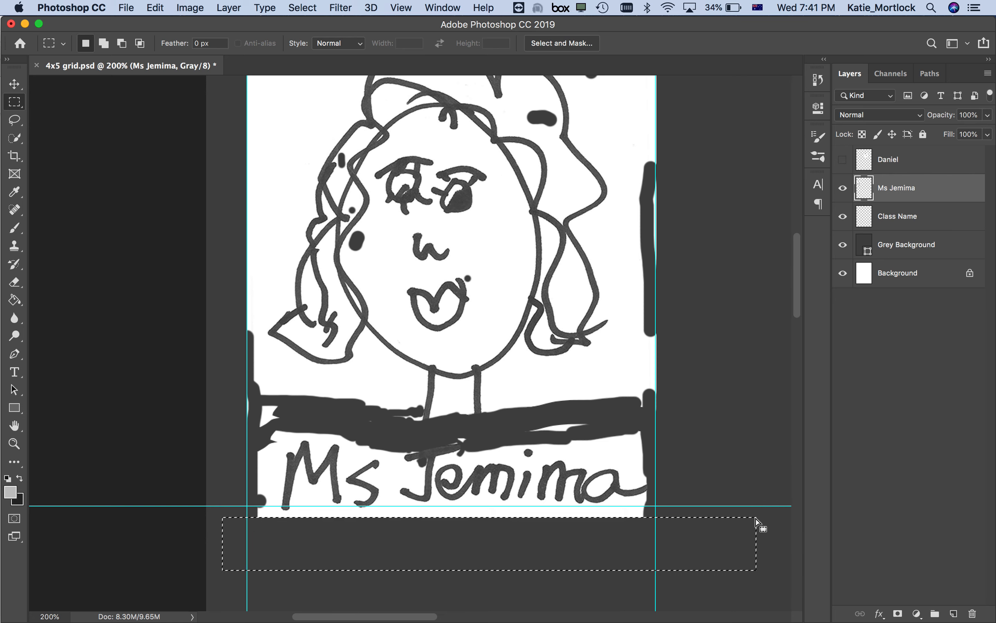
{"action": "key", "text": "Return"}
{"action": "key", "text": "super+d"}
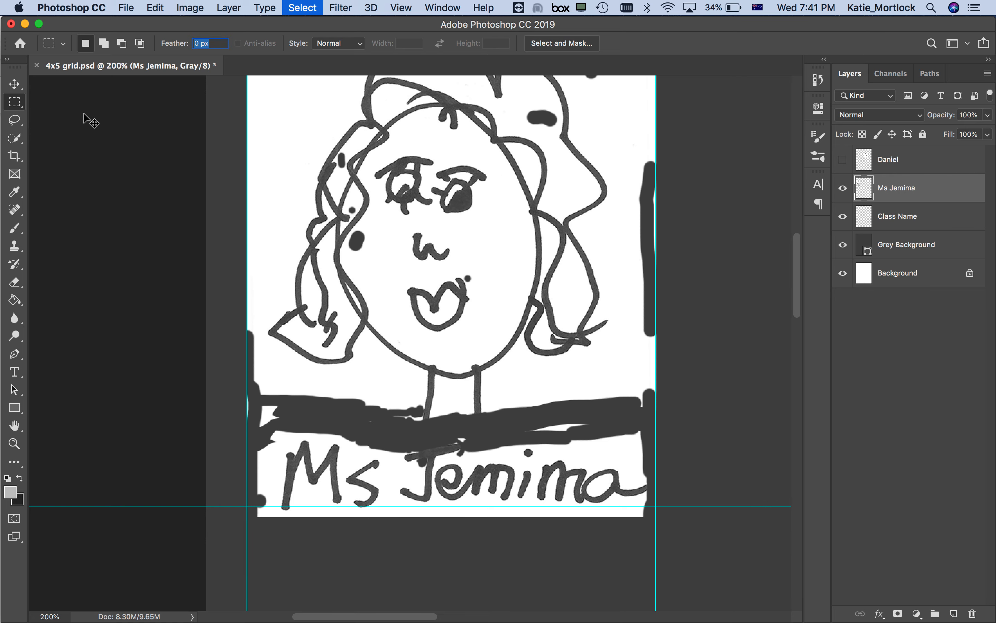
Scale the portrait layer proportionally to 93.32% so it fits inside the guides with a margin, and apply the transform.
{"action": "left_click", "coordinate": [18, 85]}
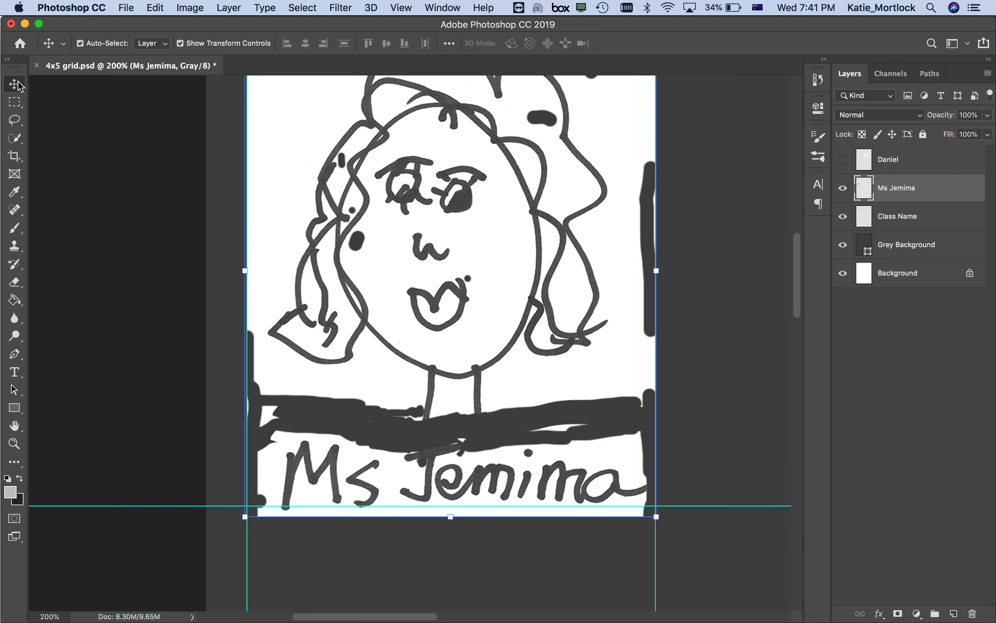
{"action": "scroll", "coordinate": [435, 307], "scroll_direction": "up", "scroll_amount": 5}
{"action": "scroll", "coordinate": [435, 307], "scroll_direction": "down", "scroll_amount": 1}
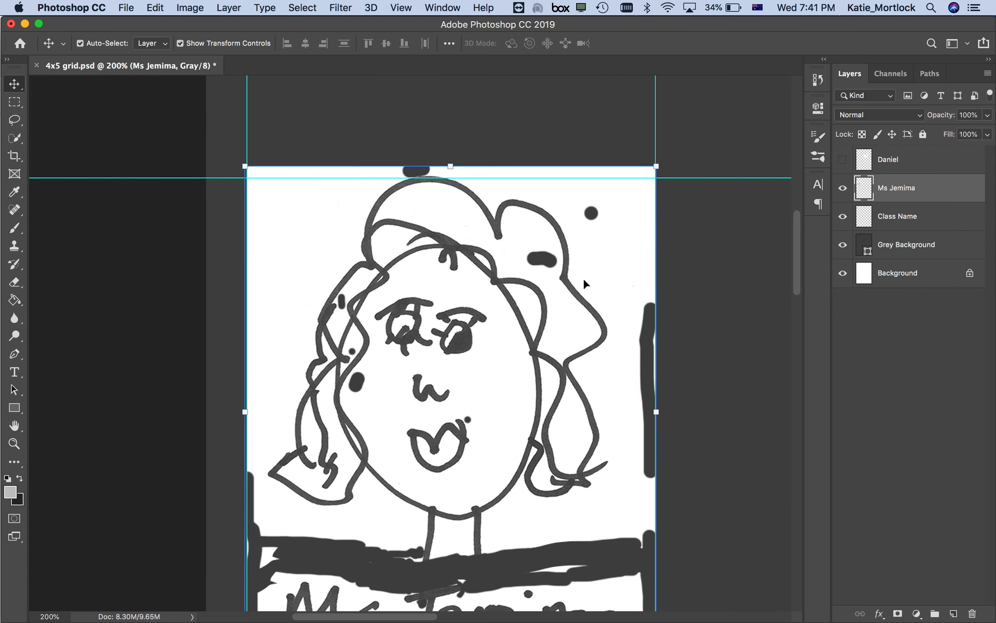
{"action": "left_click_drag", "start_coordinate": [658, 166], "coordinate": [645, 180]}
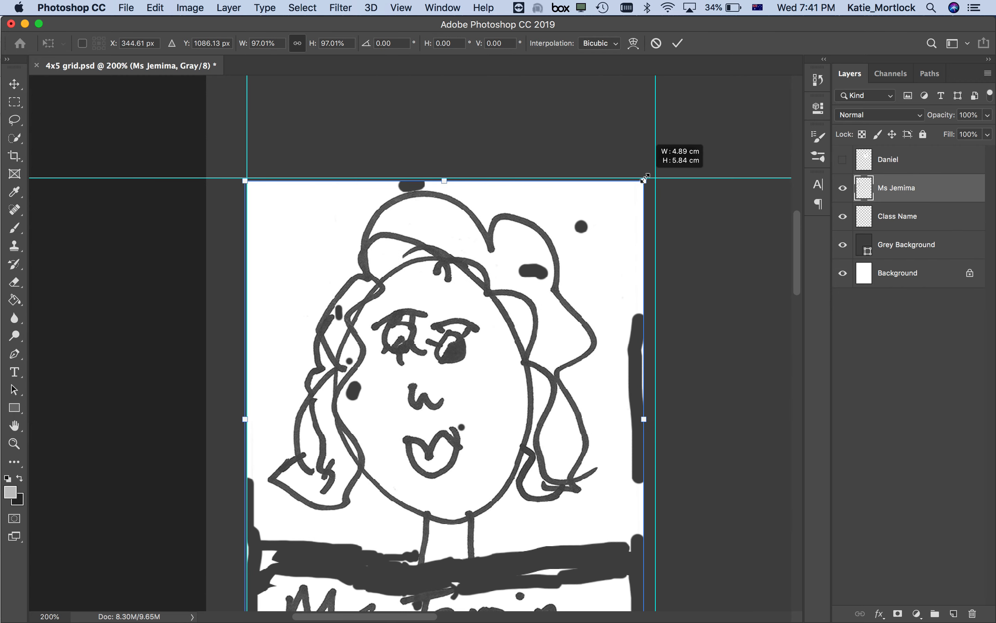
{"action": "scroll", "coordinate": [295, 422], "scroll_direction": "down", "scroll_amount": 8}
{"action": "left_click_drag", "start_coordinate": [268, 440], "coordinate": [282, 422]}
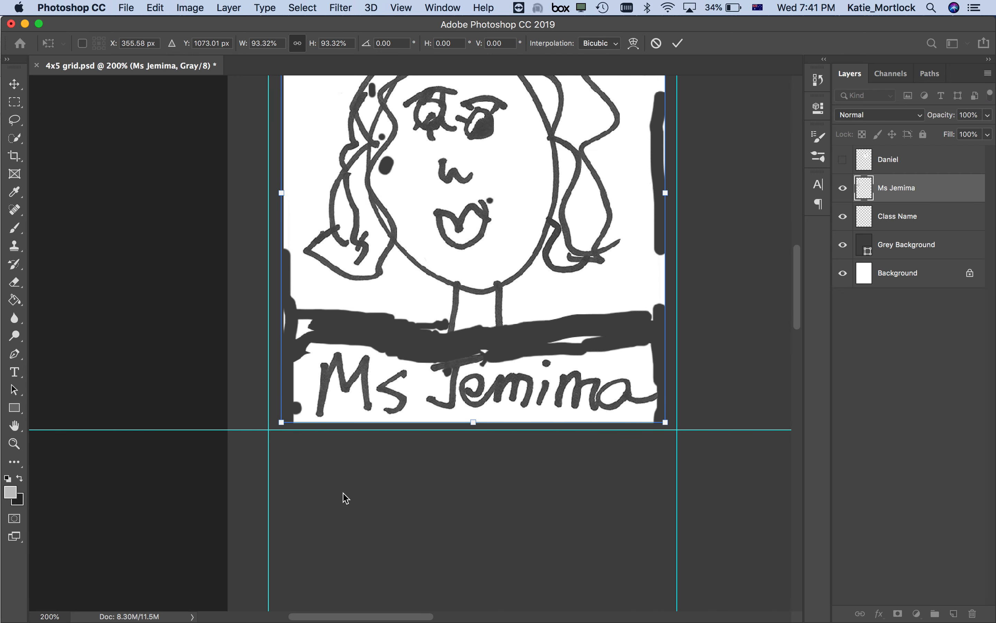
{"action": "key", "text": "Return"}
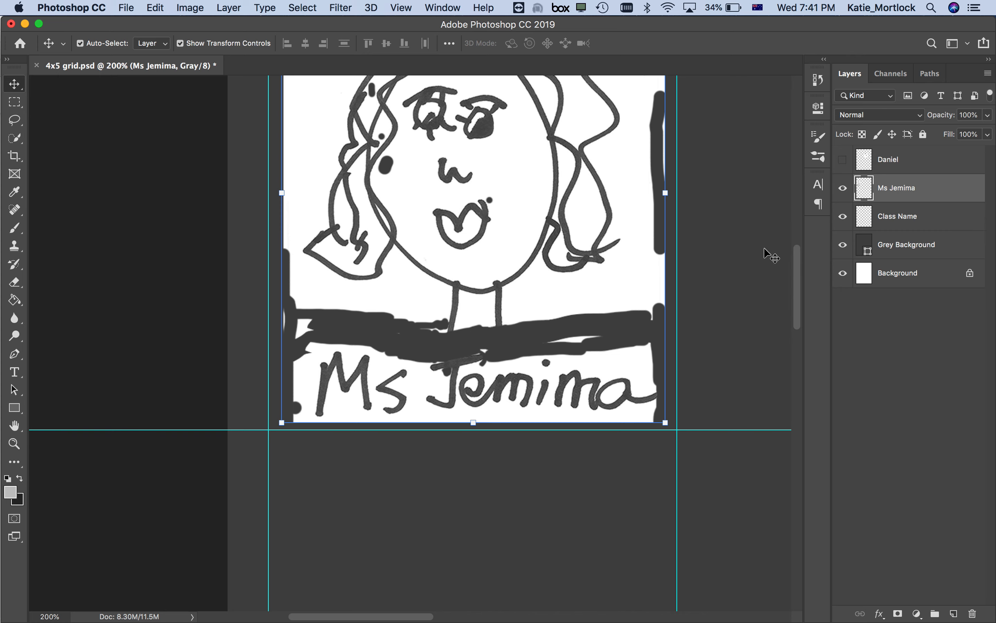
Hide the cleaned portrait's layer and show the other portrait layer at the top of the layer stack.
{"action": "scroll", "coordinate": [801, 252], "scroll_direction": "up", "scroll_amount": 5}
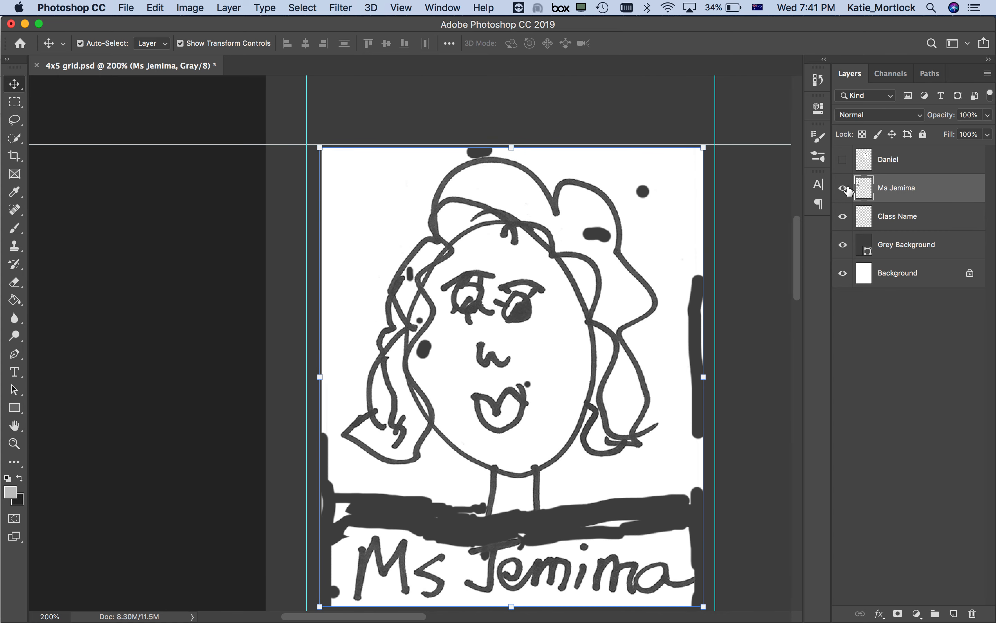
{"action": "left_click", "coordinate": [850, 190]}
{"action": "left_click", "coordinate": [845, 162]}
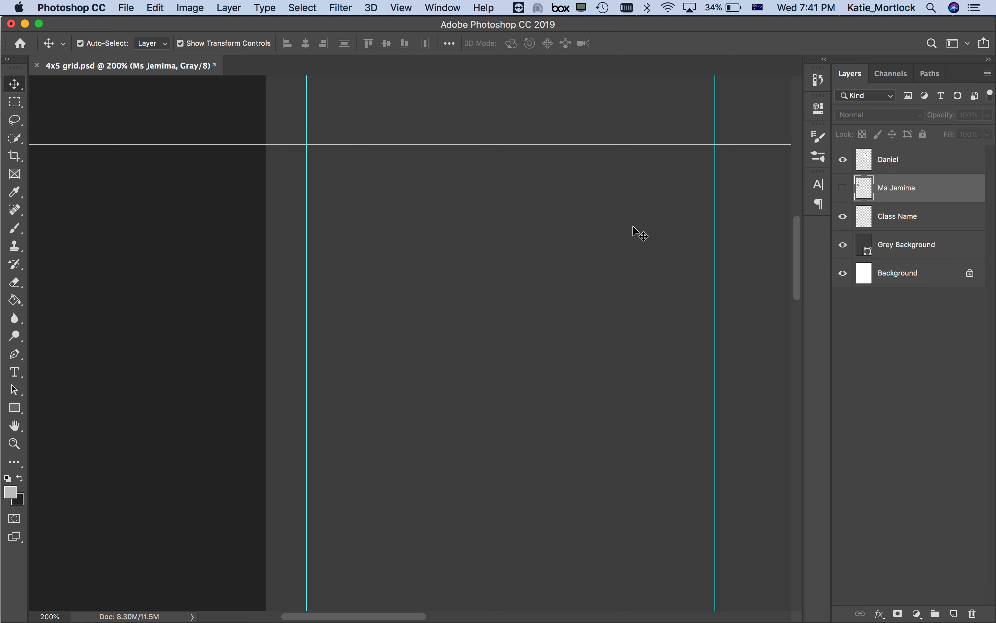
{"action": "scroll", "coordinate": [465, 283], "scroll_direction": "right", "scroll_amount": 10}
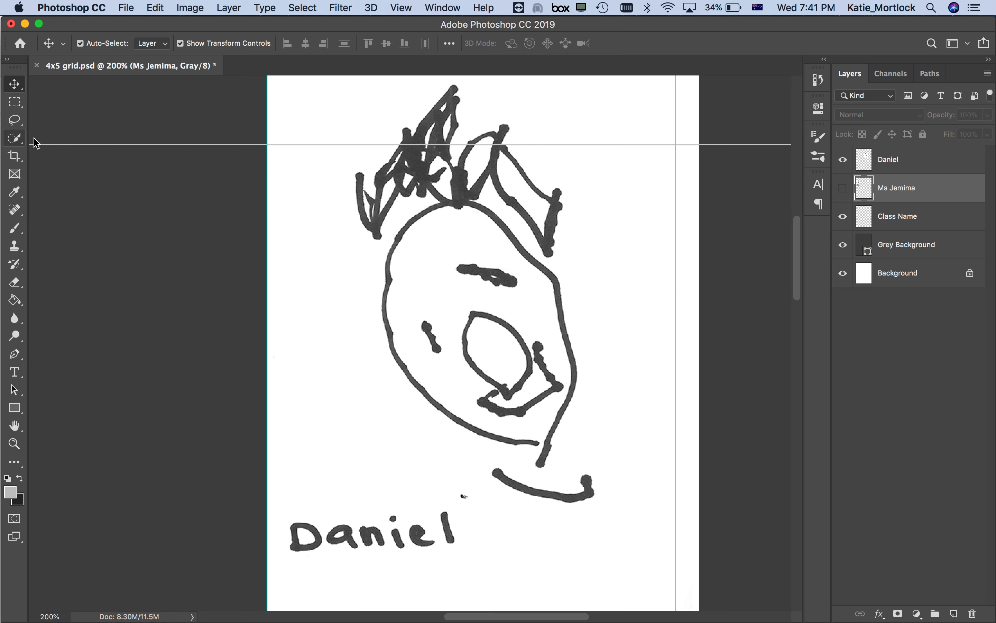
Set up the Eraser with the first recent round brush preset at 20 px.
{"action": "left_click", "coordinate": [21, 229]}
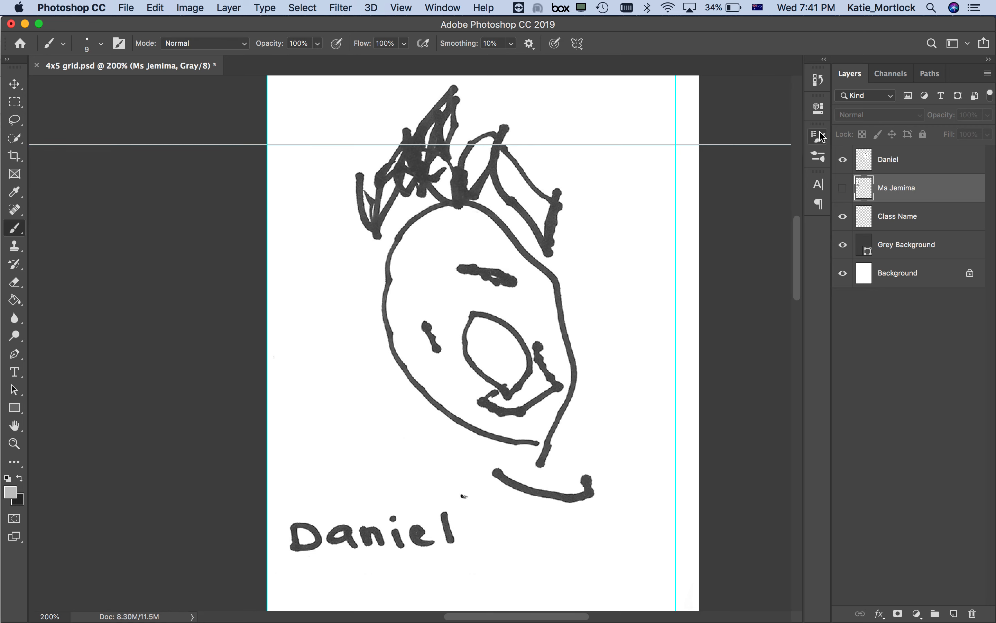
{"action": "left_click", "coordinate": [820, 147]}
{"action": "left_click", "coordinate": [632, 131]}
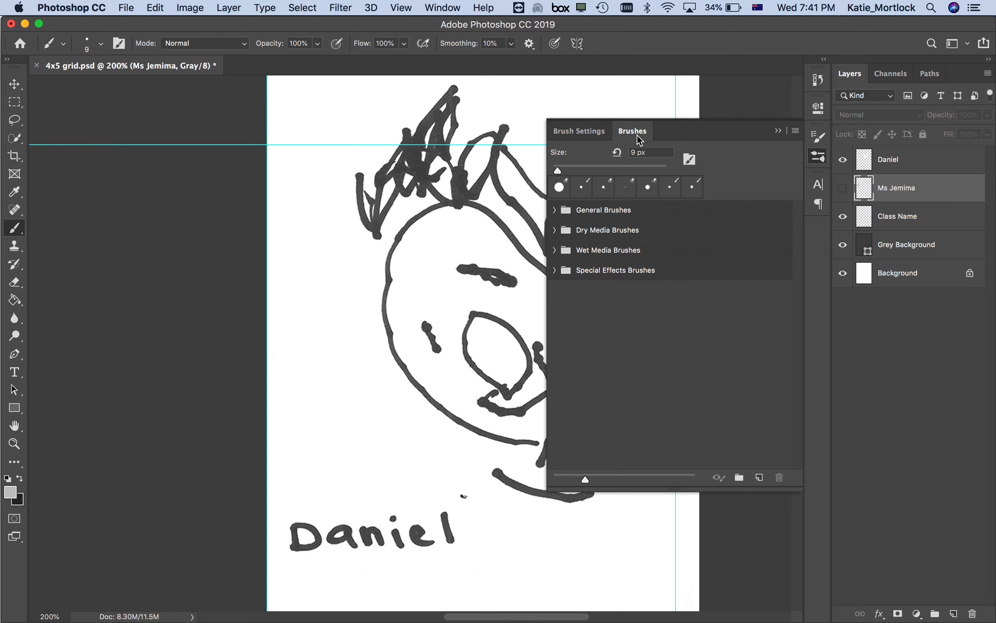
{"action": "left_click", "coordinate": [561, 188]}
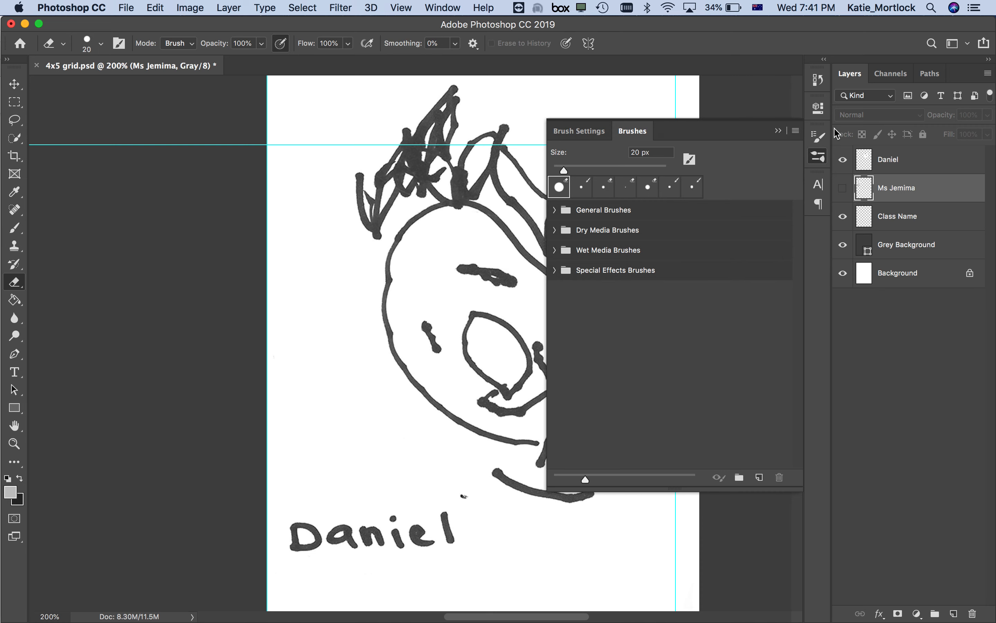
{"action": "left_click", "coordinate": [778, 132]}
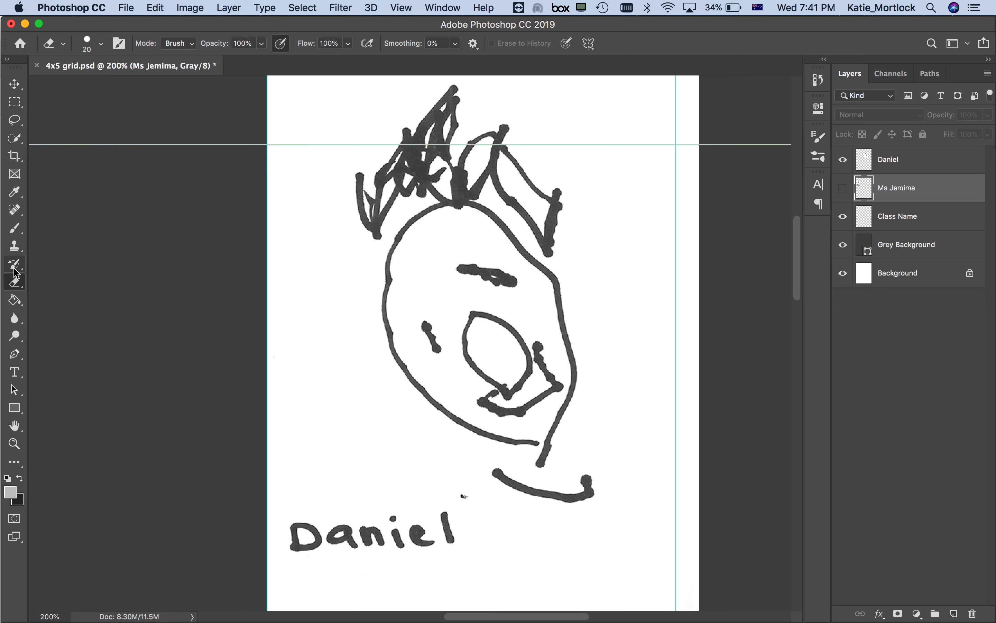
{"action": "left_click", "coordinate": [15, 227]}
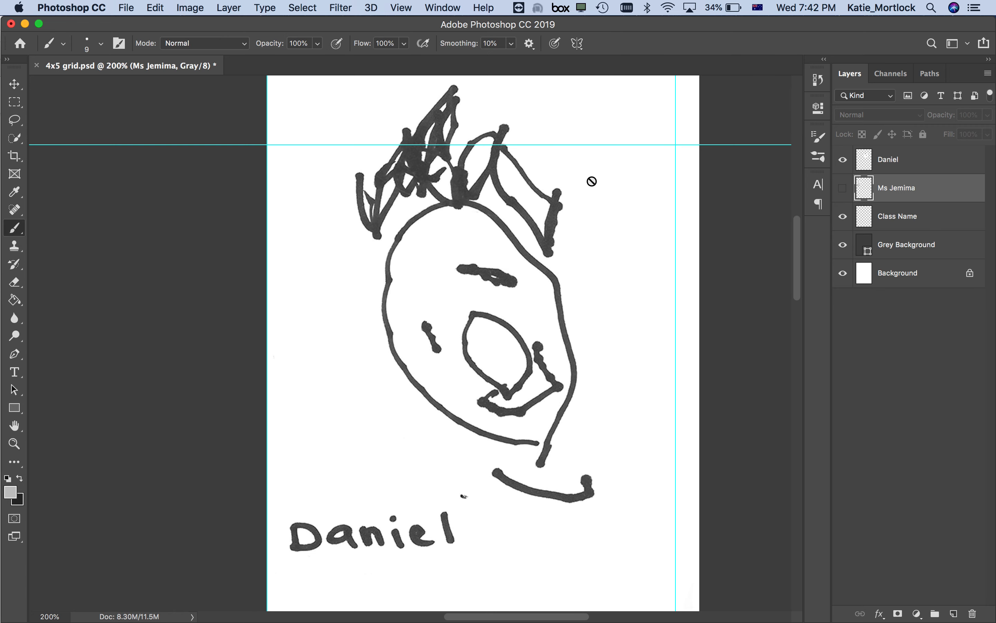
{"action": "left_click", "coordinate": [819, 156]}
{"action": "left_click", "coordinate": [632, 132]}
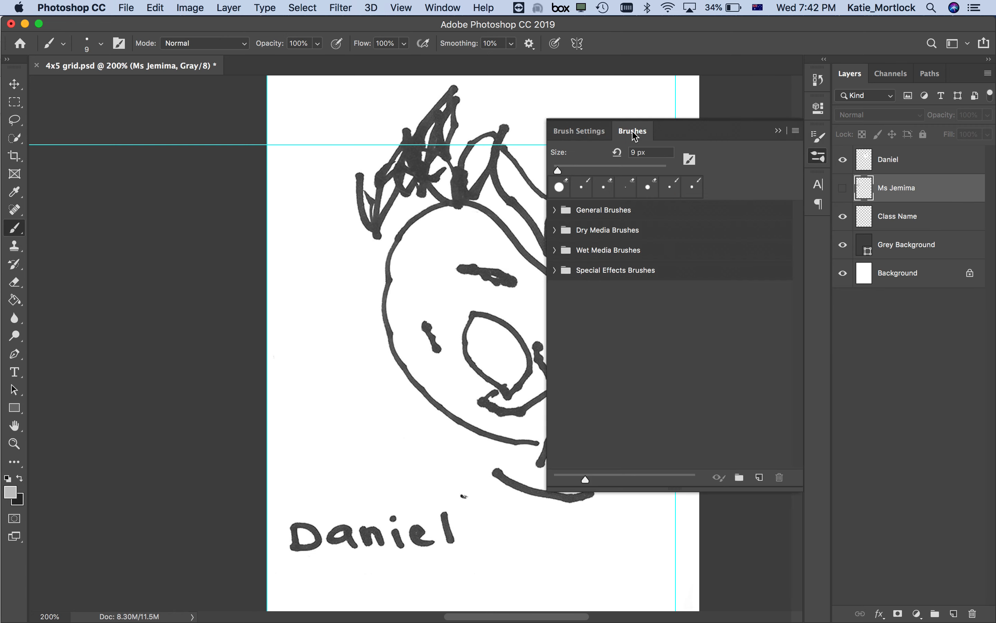
{"action": "left_click", "coordinate": [568, 190]}
{"action": "key", "text": "e"}
{"action": "left_click", "coordinate": [778, 132]}
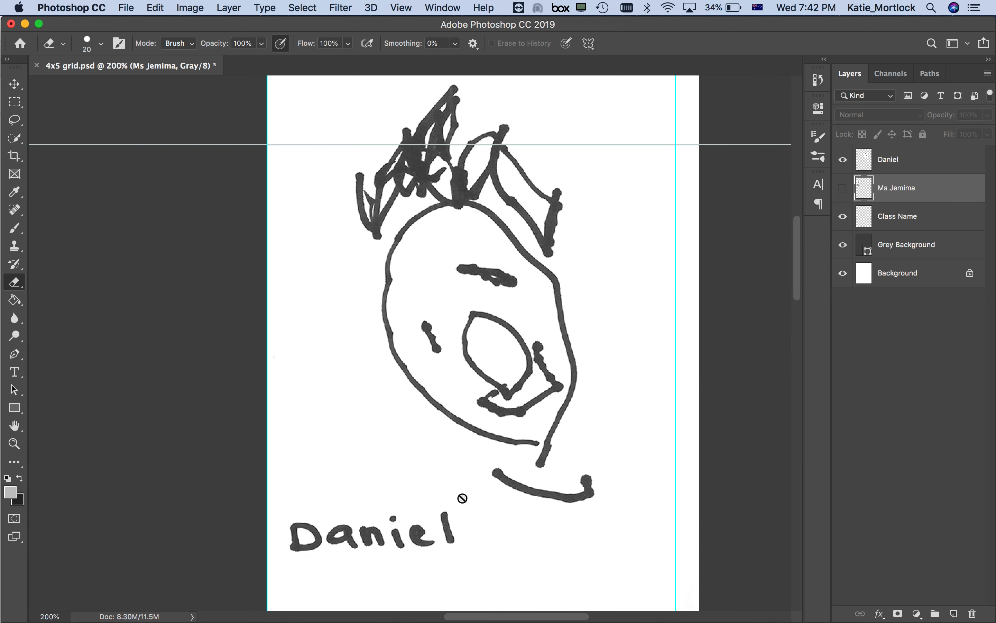
Choose the first recent round brush preset for the Brush tool, and return to the 20 px Eraser.
{"action": "left_click", "coordinate": [15, 229]}
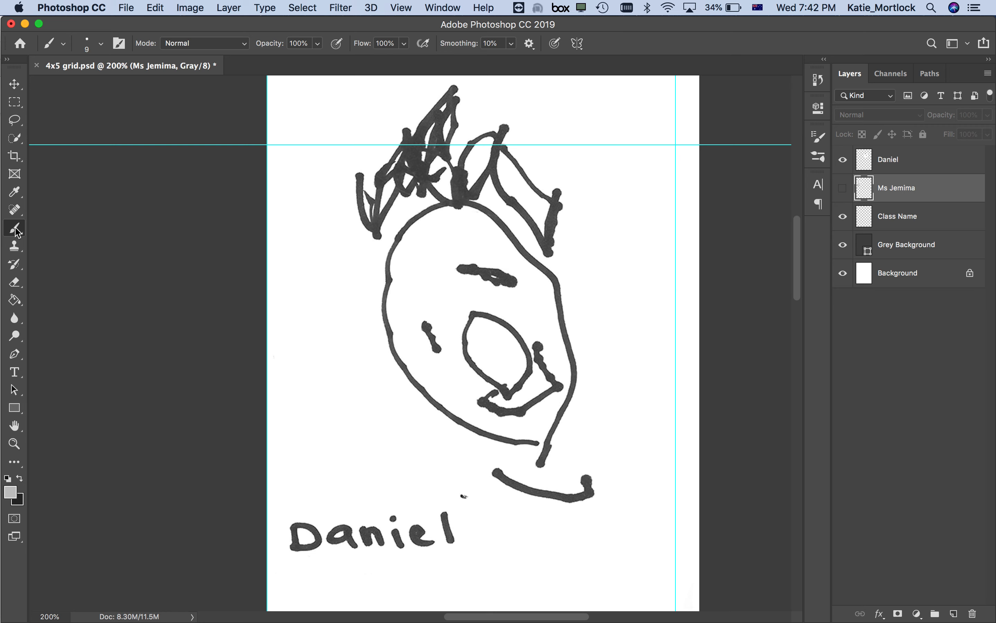
{"action": "left_click", "coordinate": [819, 137]}
{"action": "left_click", "coordinate": [633, 132]}
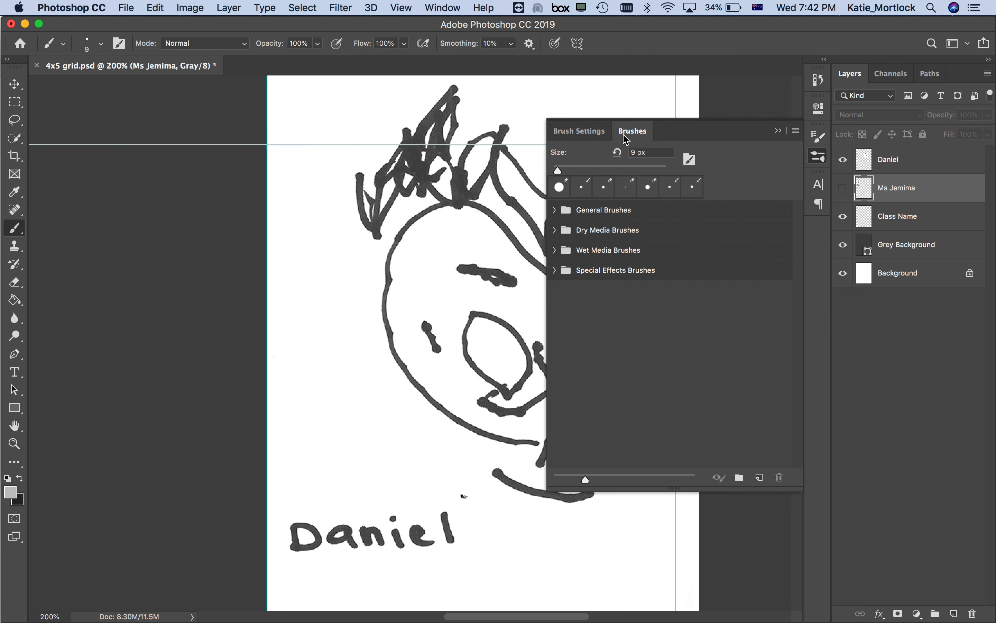
{"action": "left_click", "coordinate": [561, 188]}
{"action": "key", "text": "e"}
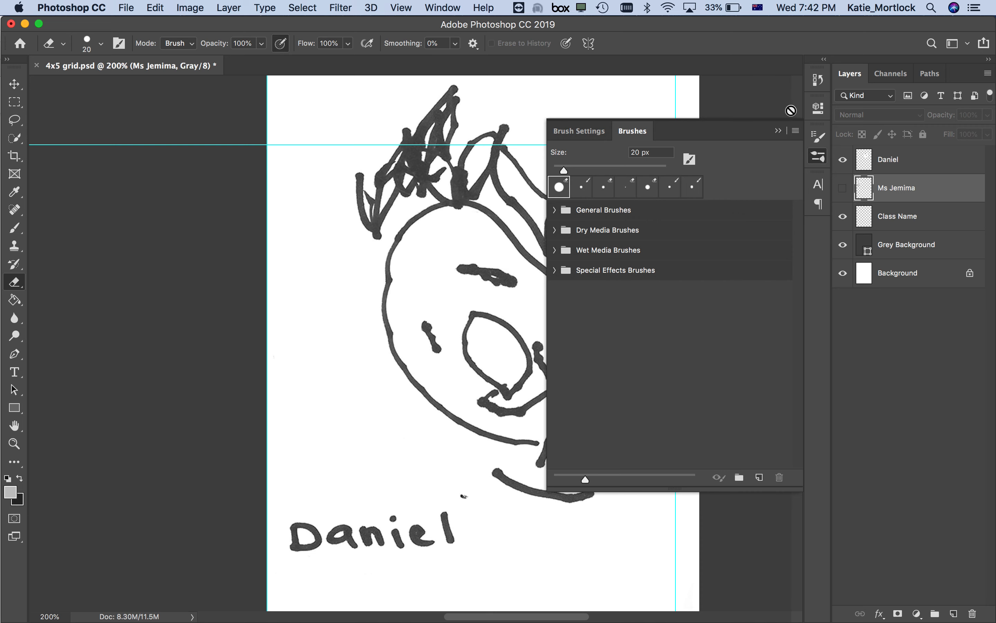
{"action": "left_click", "coordinate": [778, 131]}
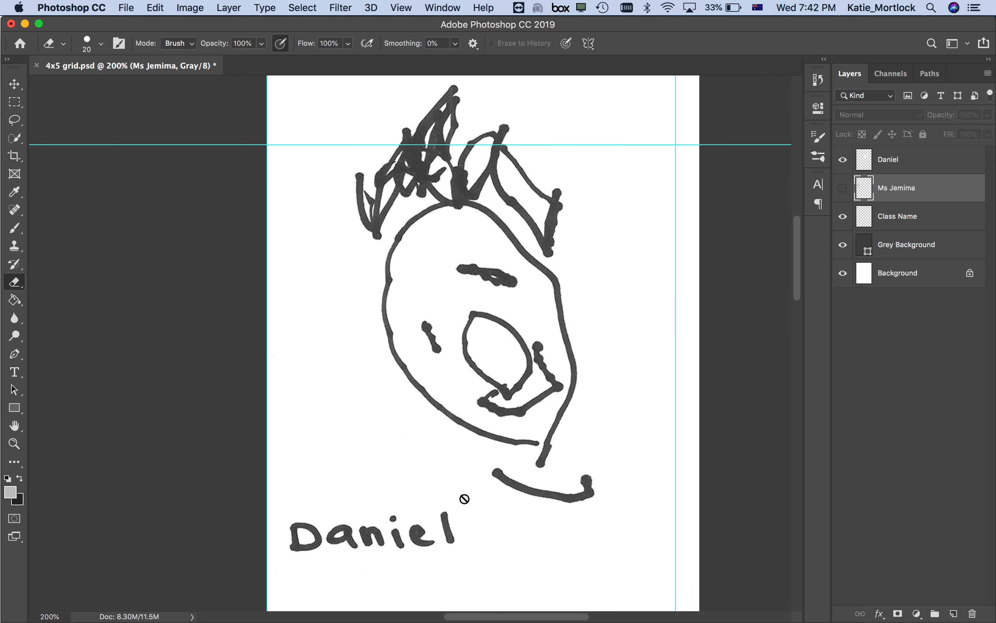
Erase the stray speck above the end of the handwritten name on the top portrait layer, and toggle the Grey Background layer to check the result.
{"action": "left_click", "coordinate": [843, 188]}
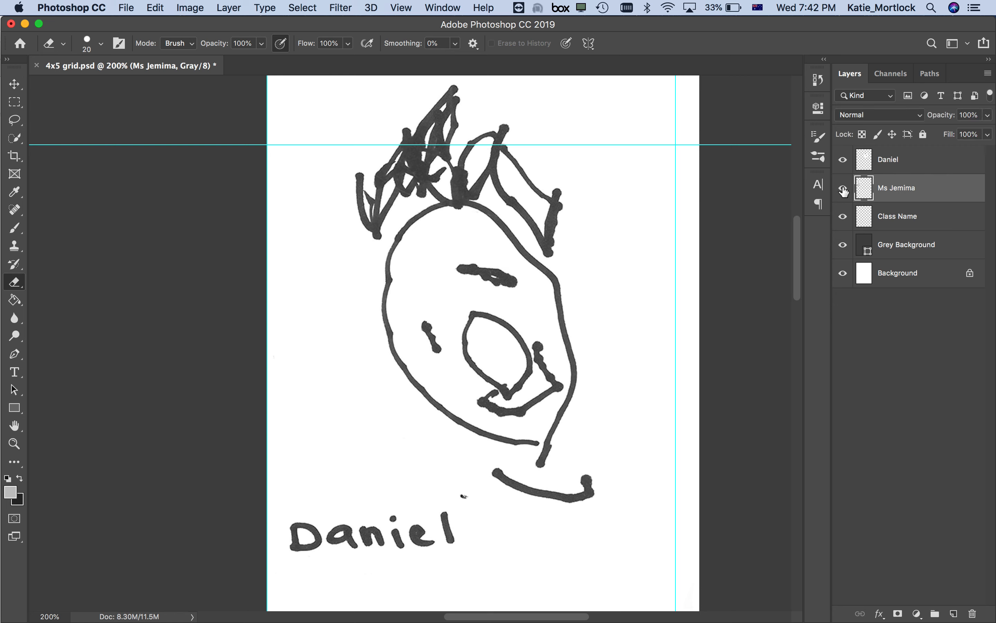
{"action": "left_click", "coordinate": [881, 169]}
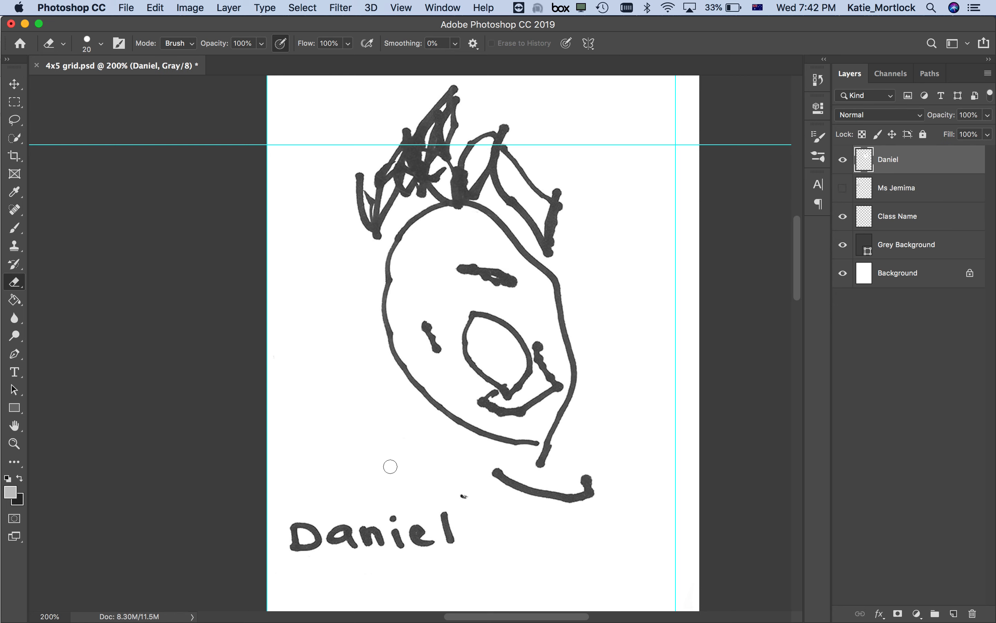
{"action": "left_click", "coordinate": [465, 496]}
{"action": "left_click", "coordinate": [843, 246]}
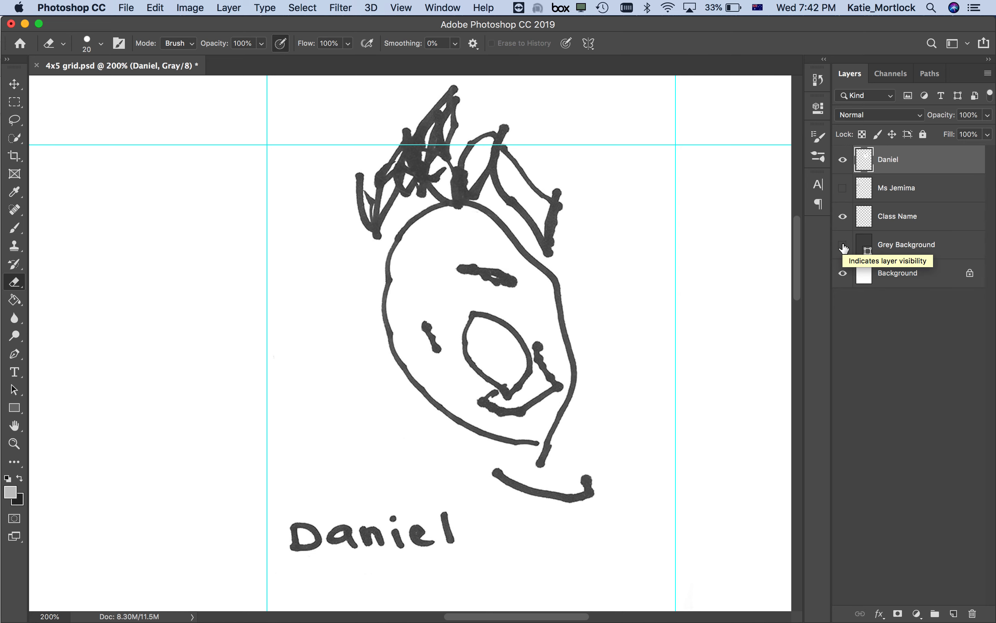
{"action": "left_click", "coordinate": [843, 246]}
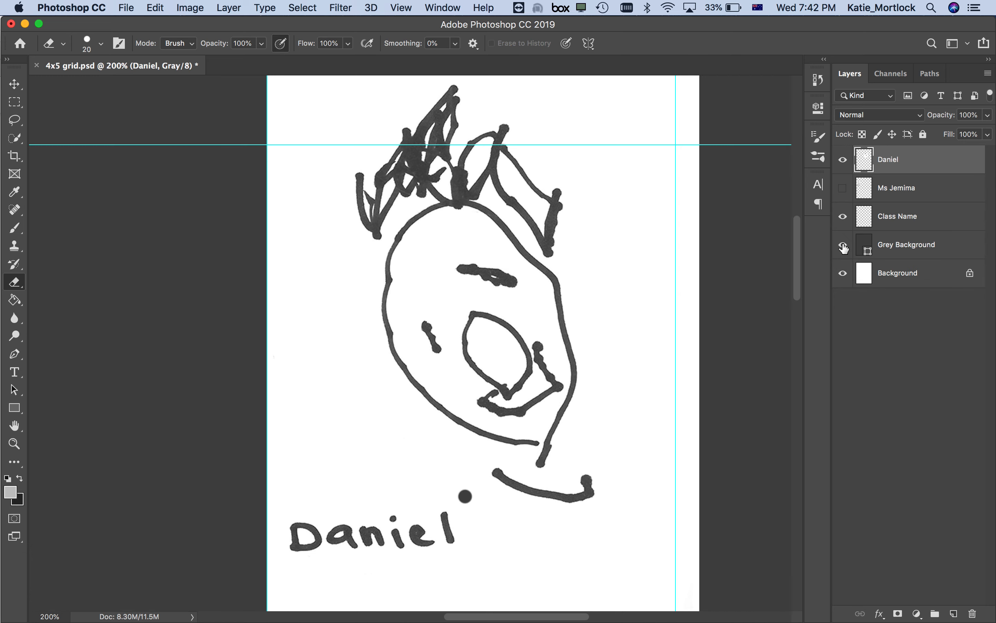
Lasso the drawn head without the handwritten name, move it upward, rotate it to 29.55° so the face stands upright, and apply the transform.
{"action": "left_click", "coordinate": [17, 120]}
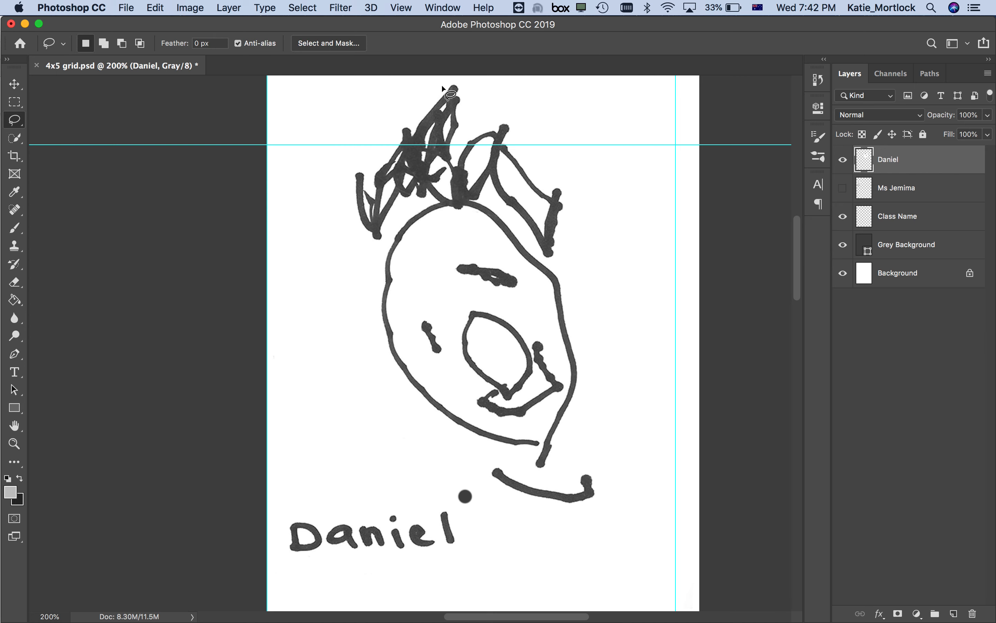
{"action": "scroll", "coordinate": [387, 96], "scroll_direction": "up", "scroll_amount": 3}
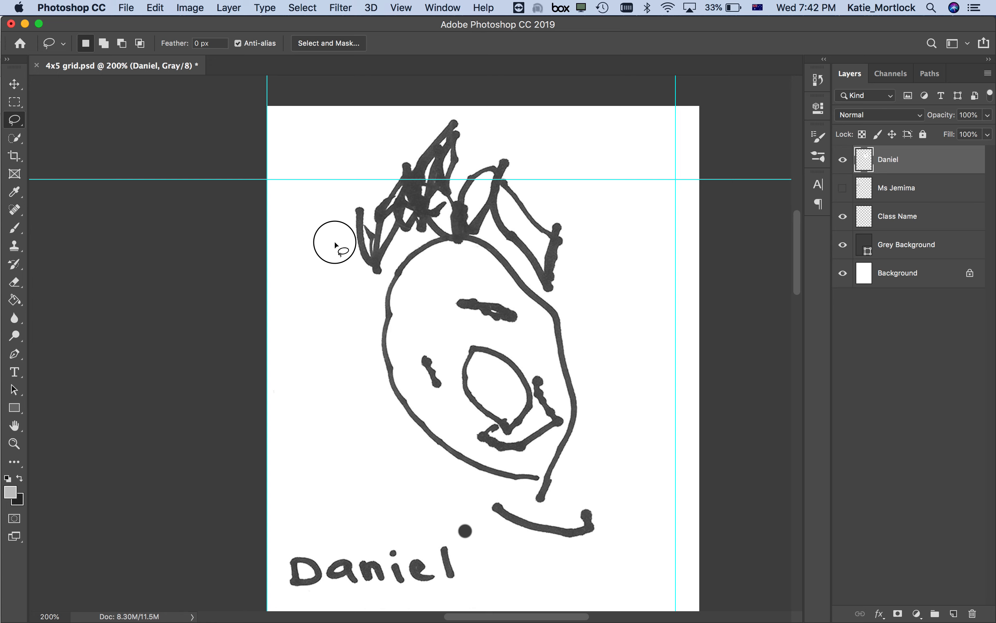
{"action": "left_click_drag", "start_coordinate": [345, 191], "coordinate": [345, 190]}
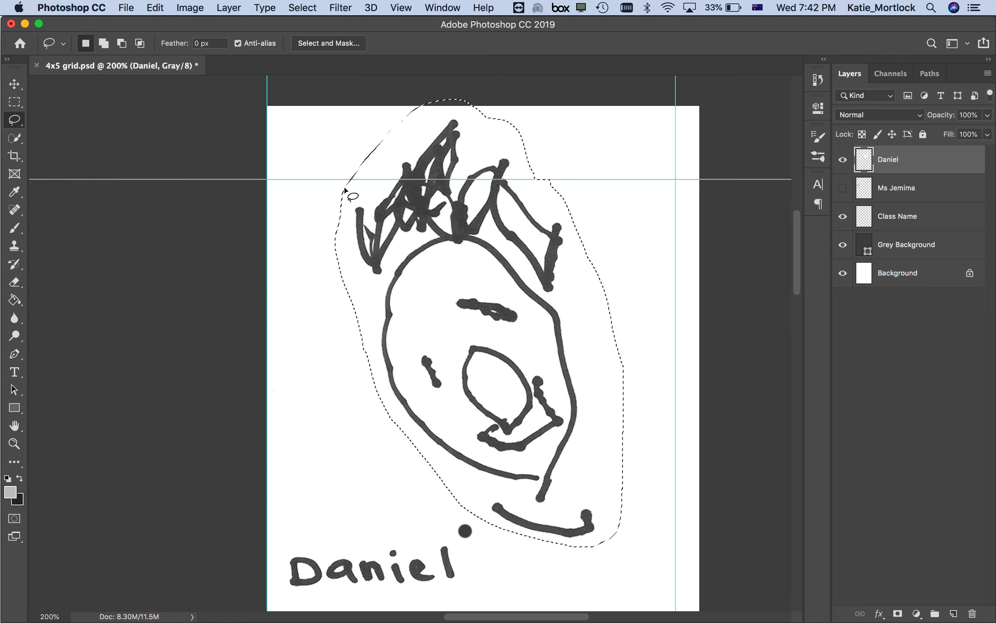
{"action": "left_click", "coordinate": [20, 86]}
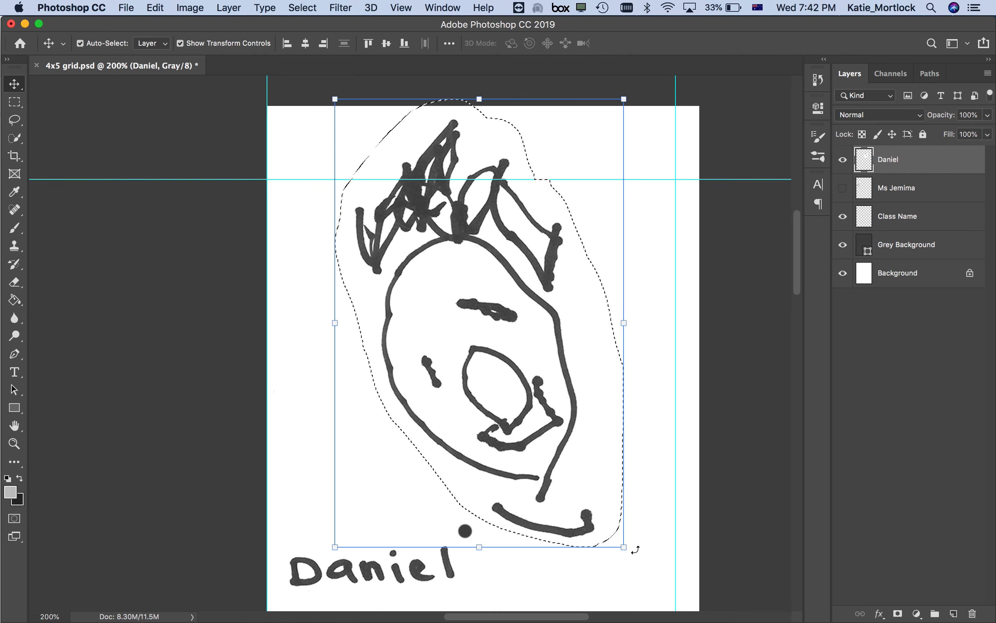
{"action": "left_click_drag", "start_coordinate": [636, 549], "coordinate": [644, 579]}
{"action": "left_click_drag", "start_coordinate": [469, 350], "coordinate": [461, 284]}
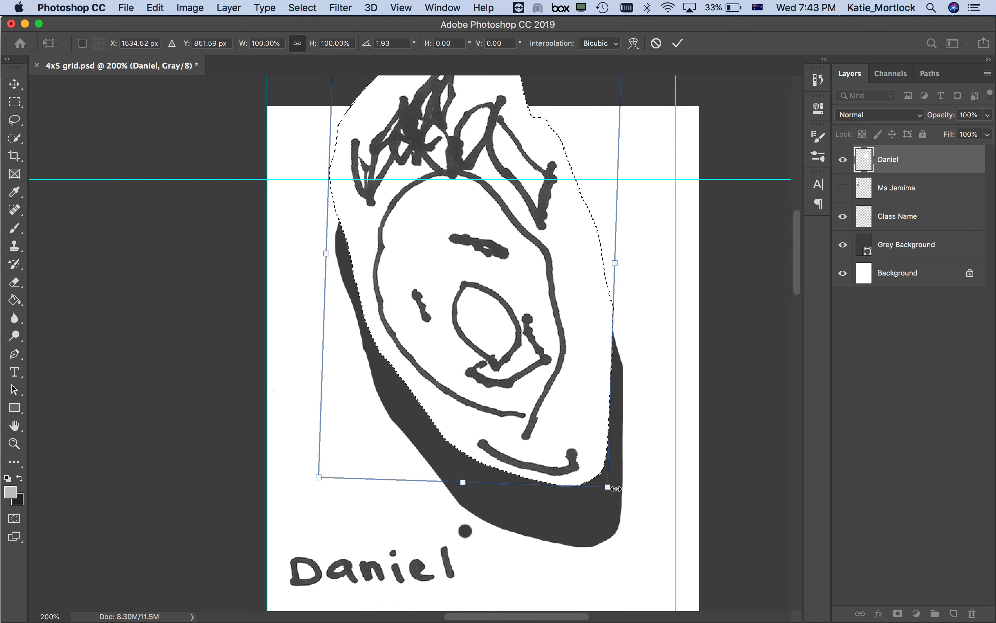
{"action": "left_click_drag", "start_coordinate": [616, 494], "coordinate": [493, 528]}
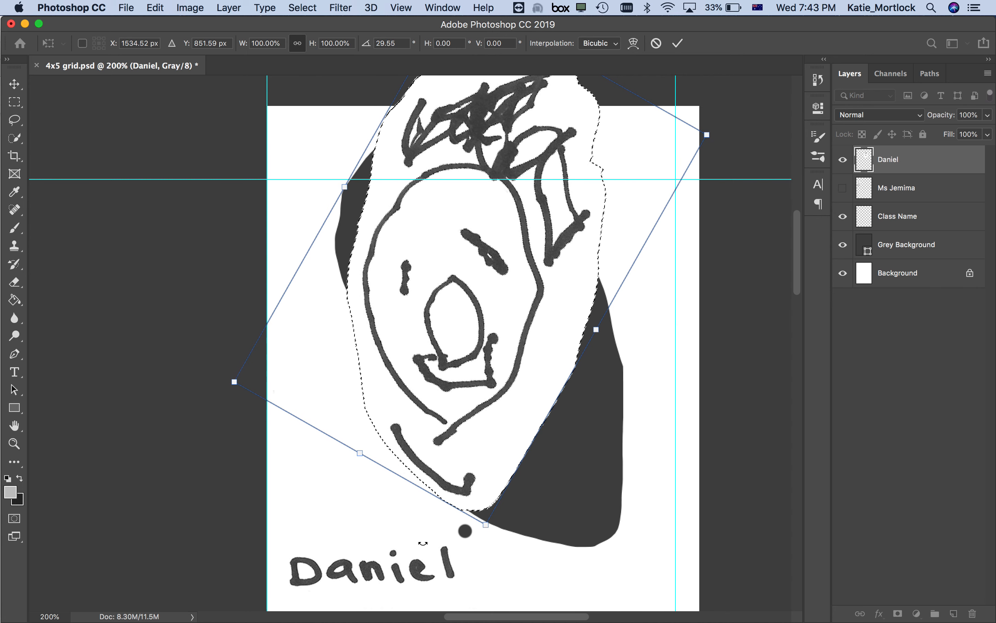
{"action": "left_click", "coordinate": [15, 119]}
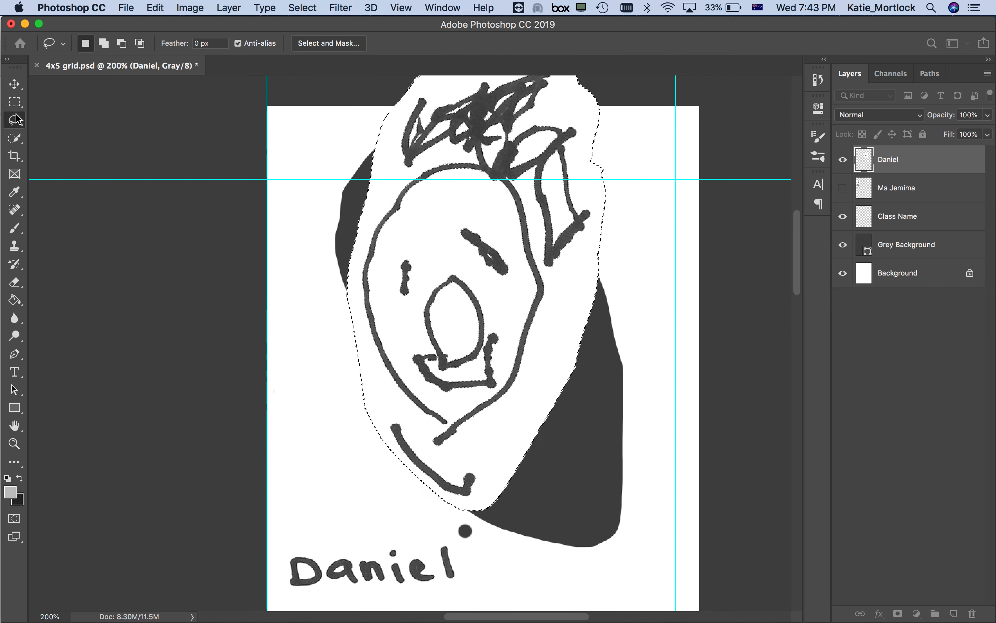
Select the handwritten name with a rectangular marquee and move it right and slightly up, closely beneath the rotated head.
{"action": "left_click", "coordinate": [15, 101]}
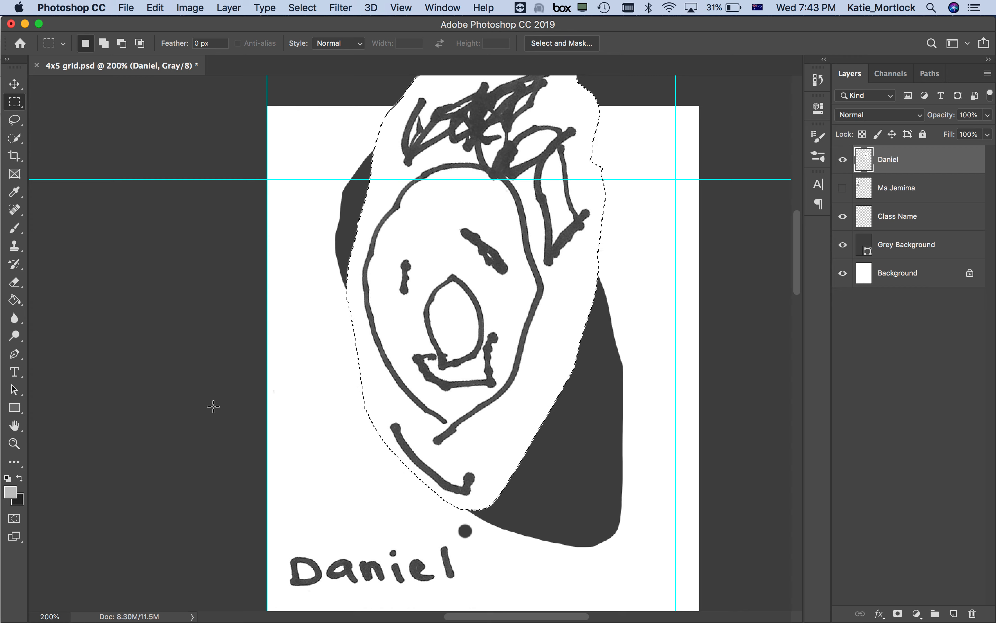
{"action": "mouse_move", "coordinate": [279, 532]}
{"action": "left_mouse_down"}
{"action": "mouse_move", "coordinate": [301, 569]}
{"action": "mouse_move", "coordinate": [467, 602]}
{"action": "left_mouse_up"}
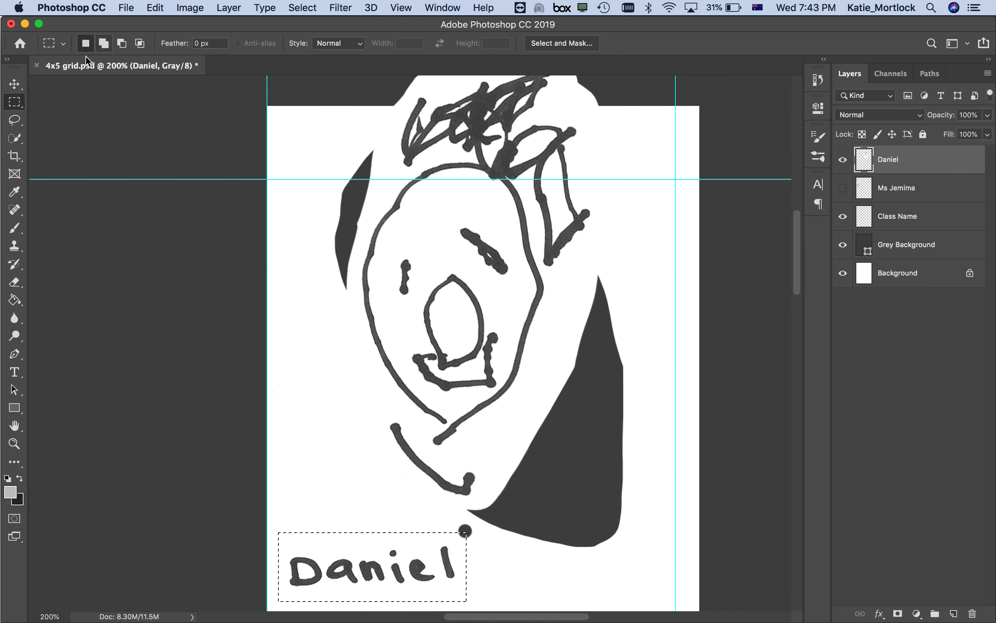
{"action": "left_click", "coordinate": [15, 84]}
{"action": "left_click_drag", "start_coordinate": [393, 568], "coordinate": [498, 545]}
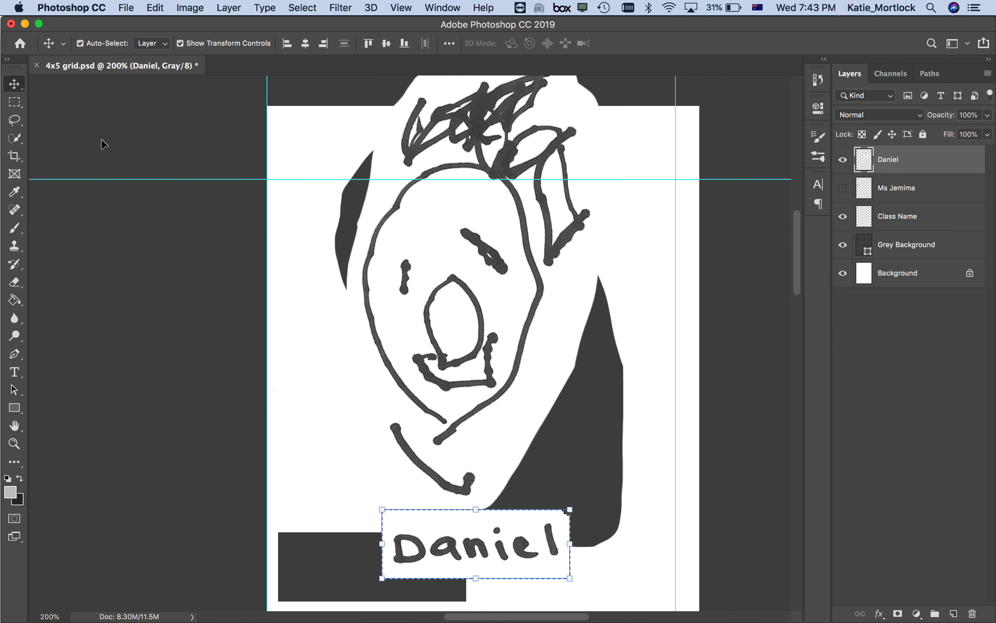
Delete the excess paper strips along the left and right sides of the portrait, close to the drawing, and clear the selection.
{"action": "left_click", "coordinate": [14, 102]}
{"action": "key", "text": "super+minus"}
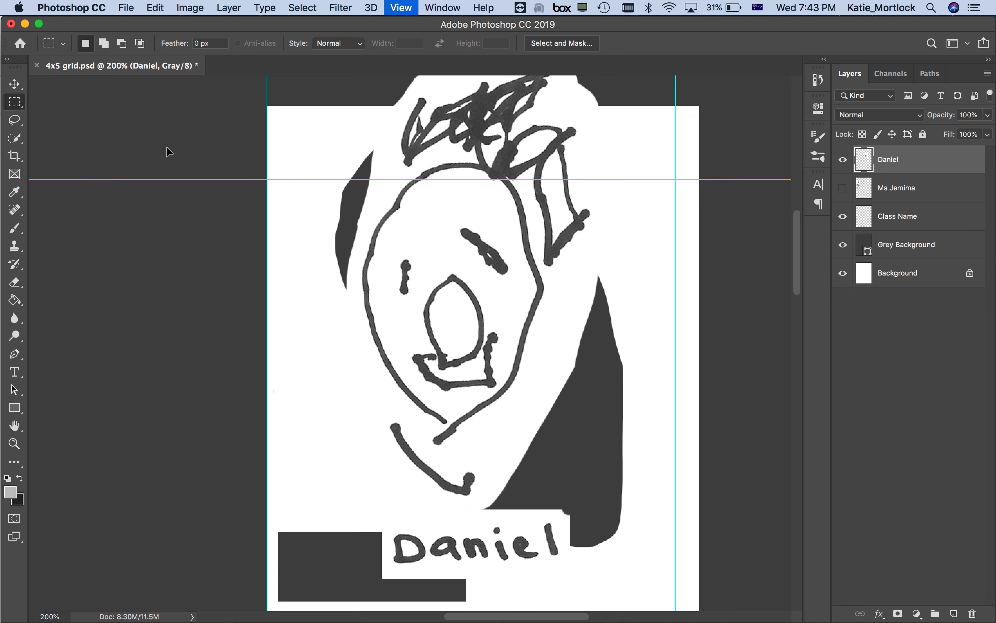
{"action": "left_click", "coordinate": [268, 197]}
{"action": "left_click_drag", "start_coordinate": [268, 197], "coordinate": [377, 538]}
{"action": "key", "text": "Delete"}
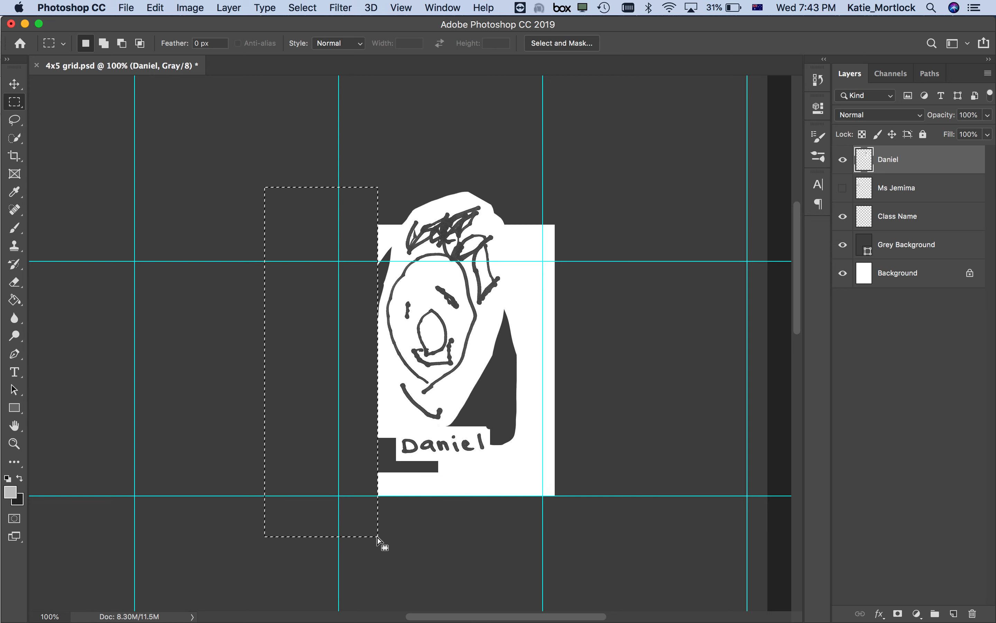
{"action": "left_click_drag", "start_coordinate": [651, 560], "coordinate": [522, 173]}
{"action": "key", "text": "Delete"}
{"action": "key", "text": "super+d"}
Delete the portrait layer's strip below the handwritten name and the strip above the hair, and clear the selection.
{"action": "left_click_drag", "start_coordinate": [348, 543], "coordinate": [573, 463]}
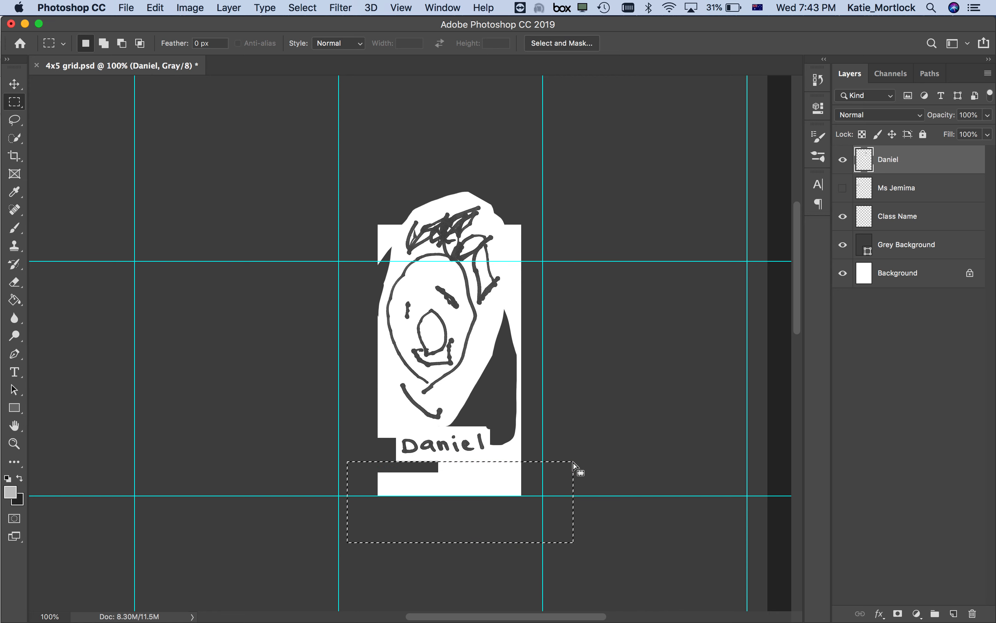
{"action": "key", "text": "Delete"}
{"action": "left_click_drag", "start_coordinate": [341, 155], "coordinate": [572, 203]}
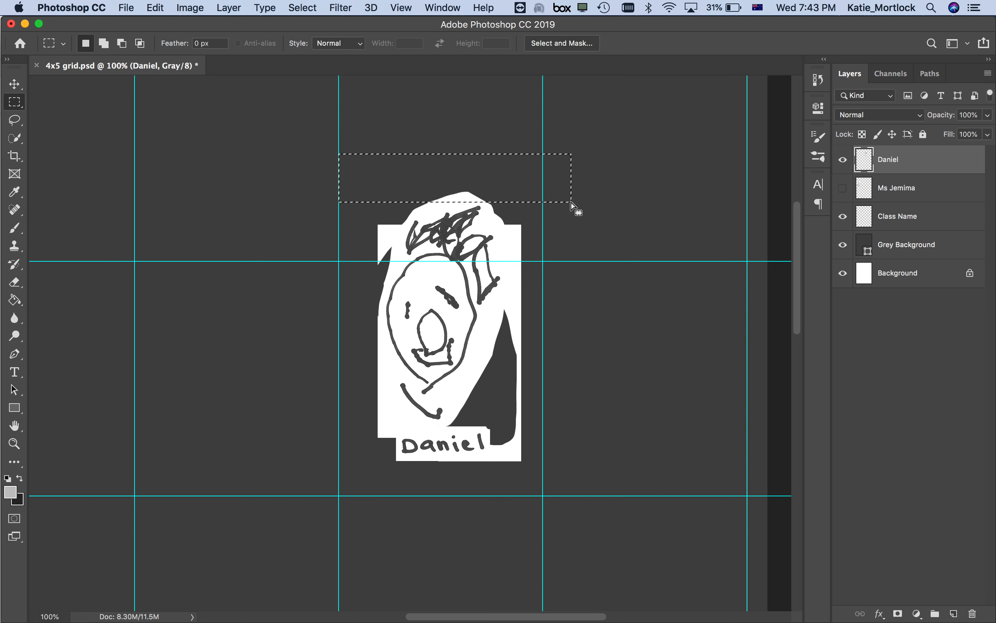
{"action": "left_click", "coordinate": [14, 84]}
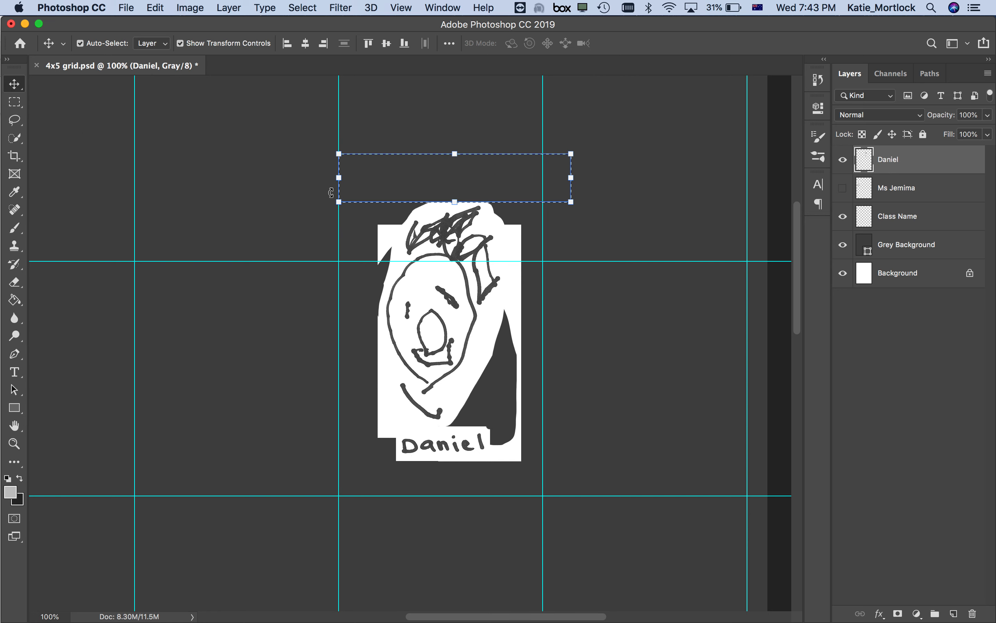
{"action": "key", "text": "super+d"}
Move the portrait down to the cell's lower guide, scale it proportionally to 90.55% to fit between the horizontal guides, and apply the transform.
{"action": "left_click_drag", "start_coordinate": [415, 317], "coordinate": [406, 351]}
{"action": "left_click_drag", "start_coordinate": [513, 238], "coordinate": [499, 261]}
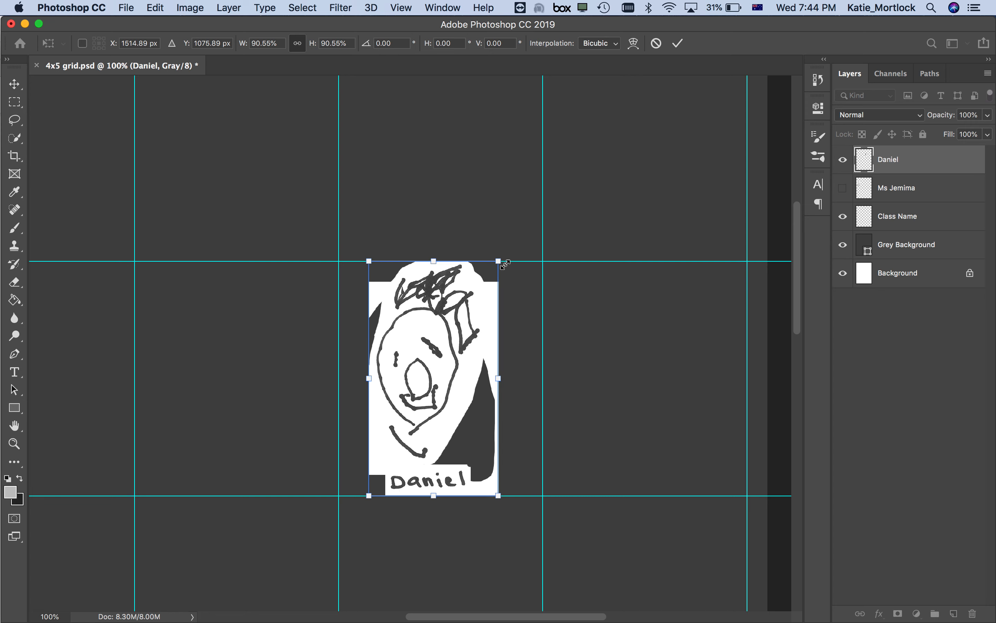
{"action": "key", "text": "super+equal"}
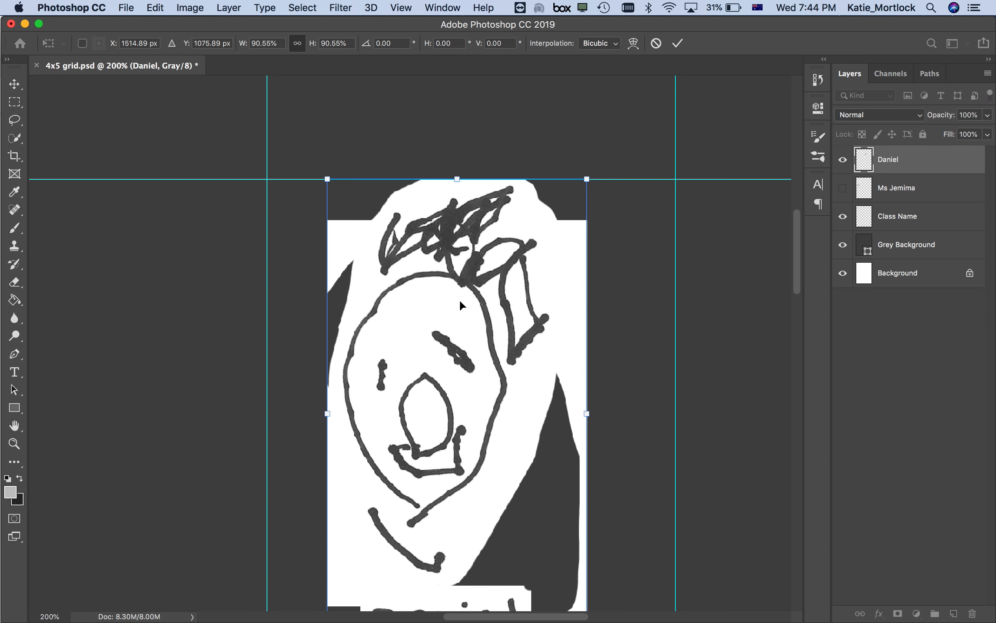
{"action": "scroll", "coordinate": [460, 302], "scroll_direction": "down", "scroll_amount": 3}
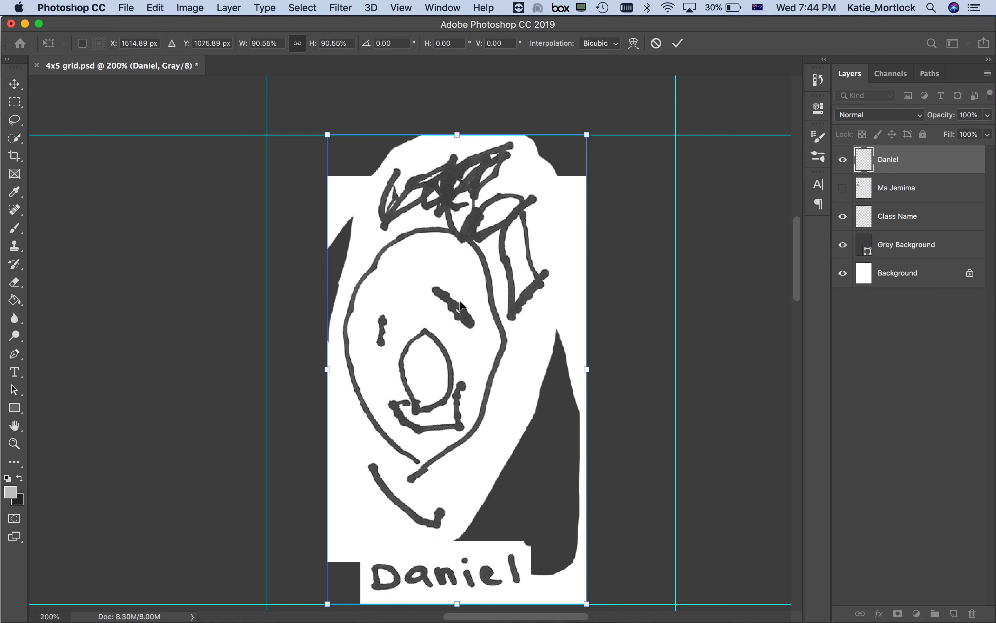
{"action": "left_click", "coordinate": [864, 160]}
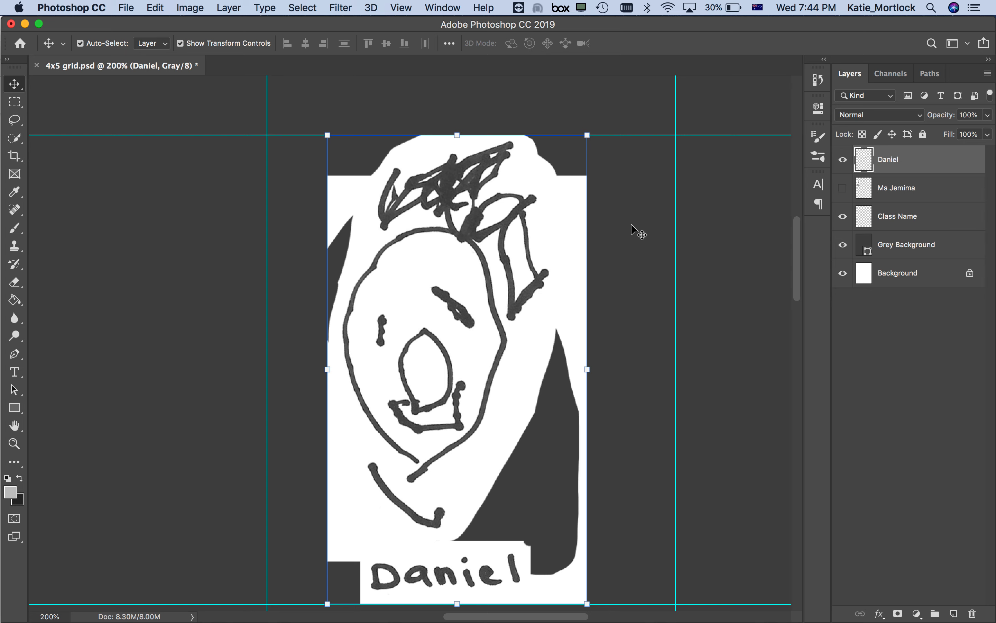
Darken the portrait's ink lines with Levels, setting the input shadows to 13 and midtones to 0.81, and return to the Move tool.
{"action": "key", "text": "super+l"}
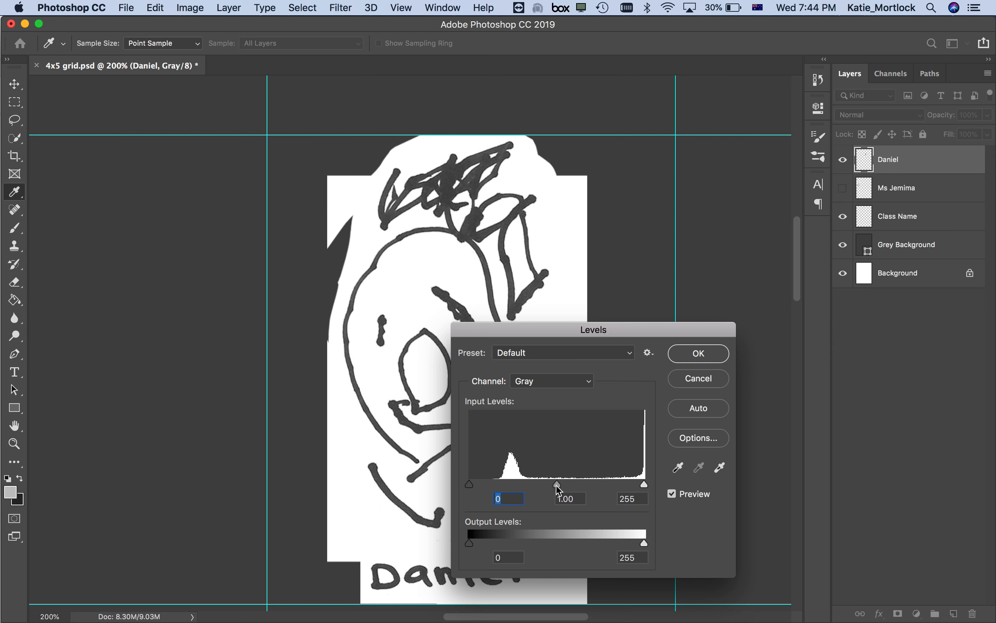
{"action": "left_click_drag", "start_coordinate": [559, 489], "coordinate": [575, 490]}
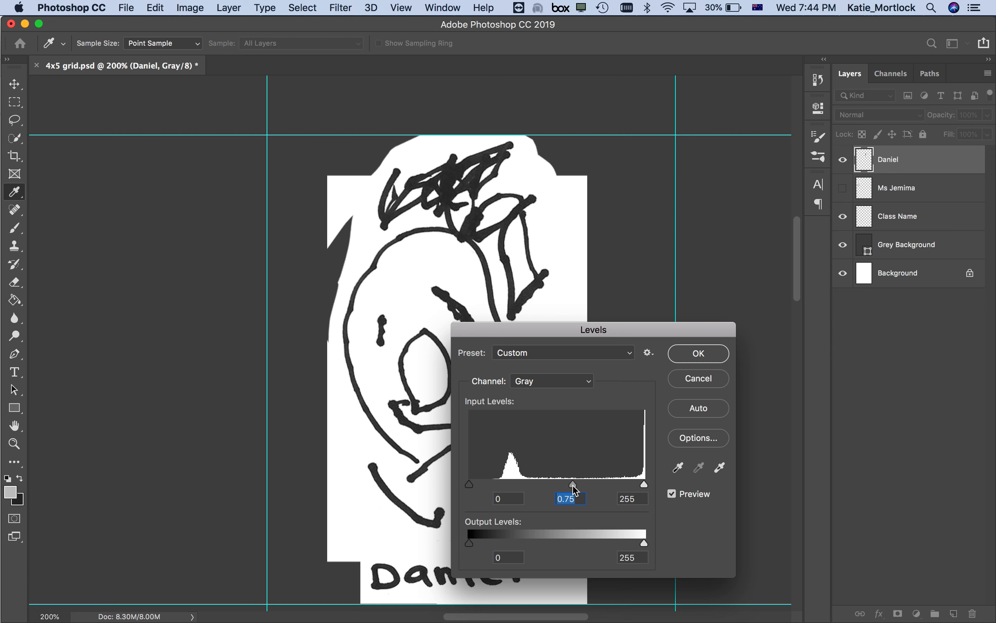
{"action": "left_click_drag", "start_coordinate": [576, 490], "coordinate": [571, 490]}
{"action": "left_click_drag", "start_coordinate": [470, 487], "coordinate": [484, 490]}
{"action": "left_click_drag", "start_coordinate": [482, 486], "coordinate": [479, 485]}
{"action": "left_click", "coordinate": [709, 353]}
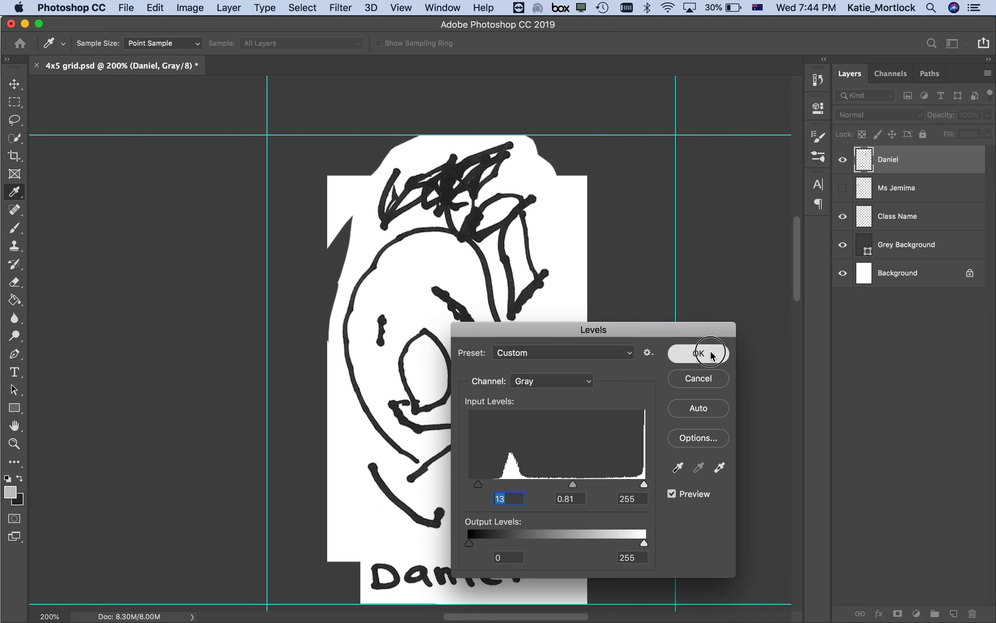
{"action": "key", "text": "v"}
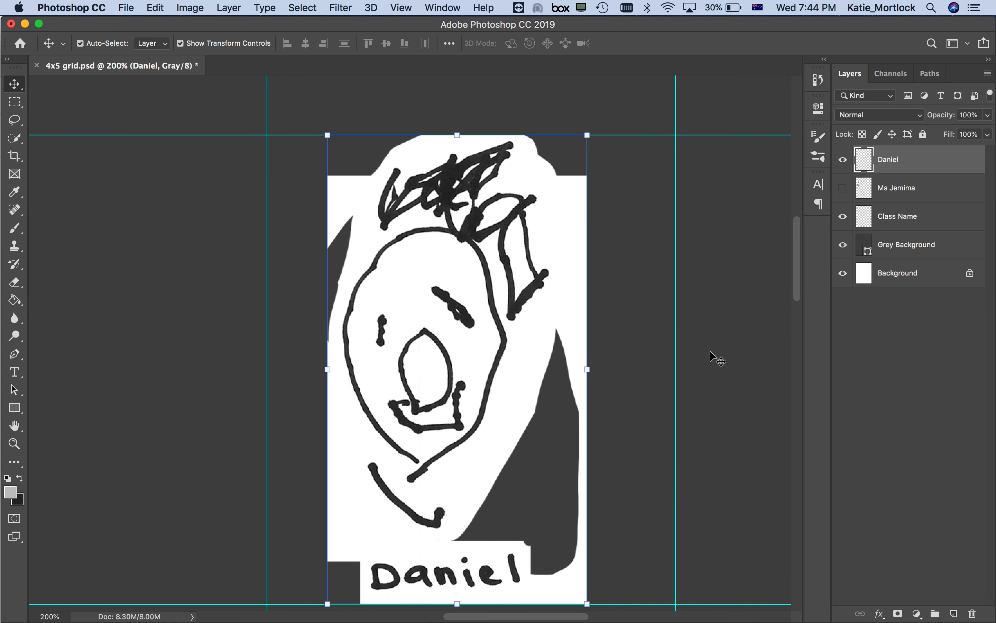